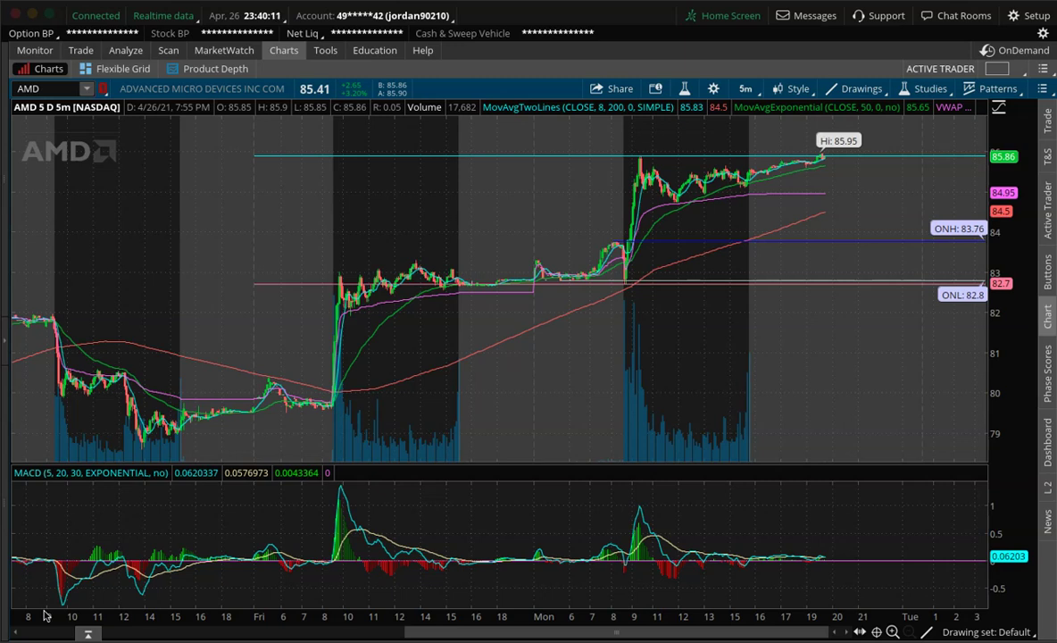
# Switch to Safari and browse the posts on the jwjcapital Instagram profile
pyautogui.moveTo(324, 625)
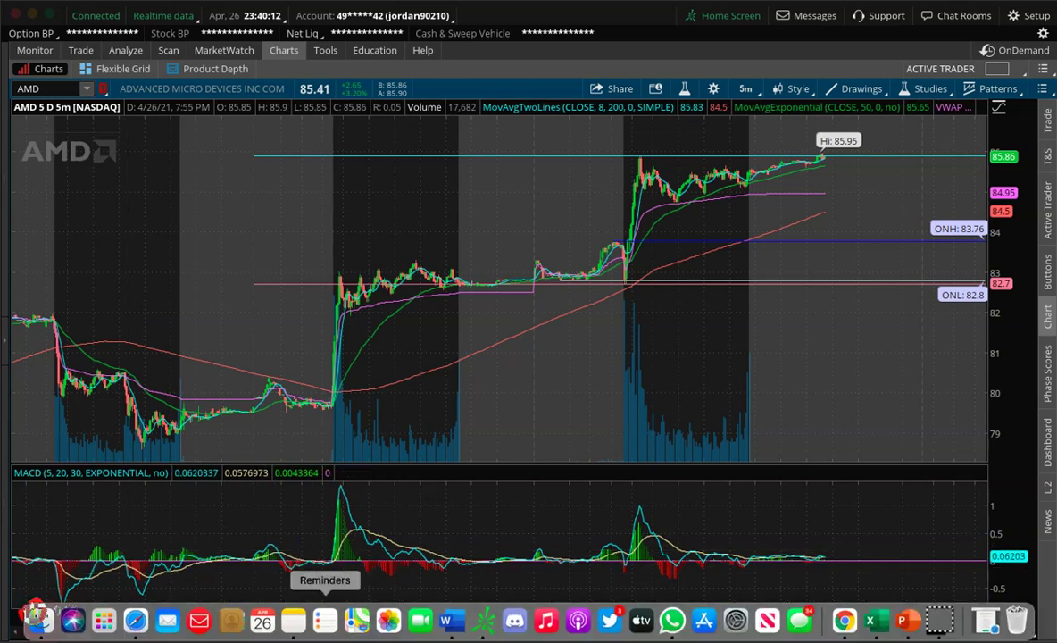
pyautogui.click(136, 619)
pyautogui.scroll(-5, 585, 349)
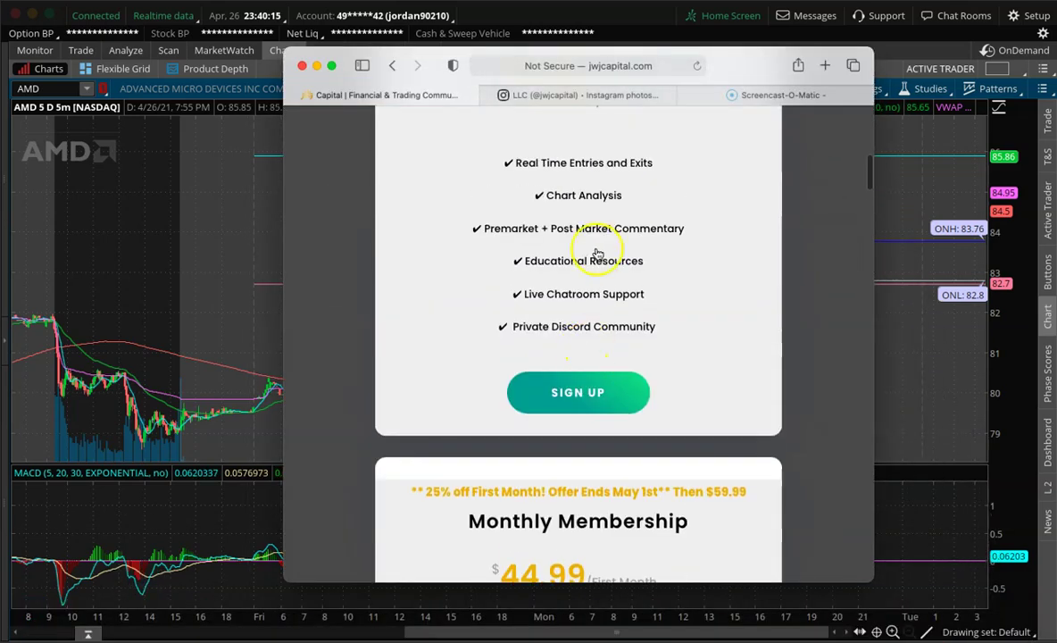
pyautogui.click(612, 97)
pyautogui.scroll(1, 763, 255)
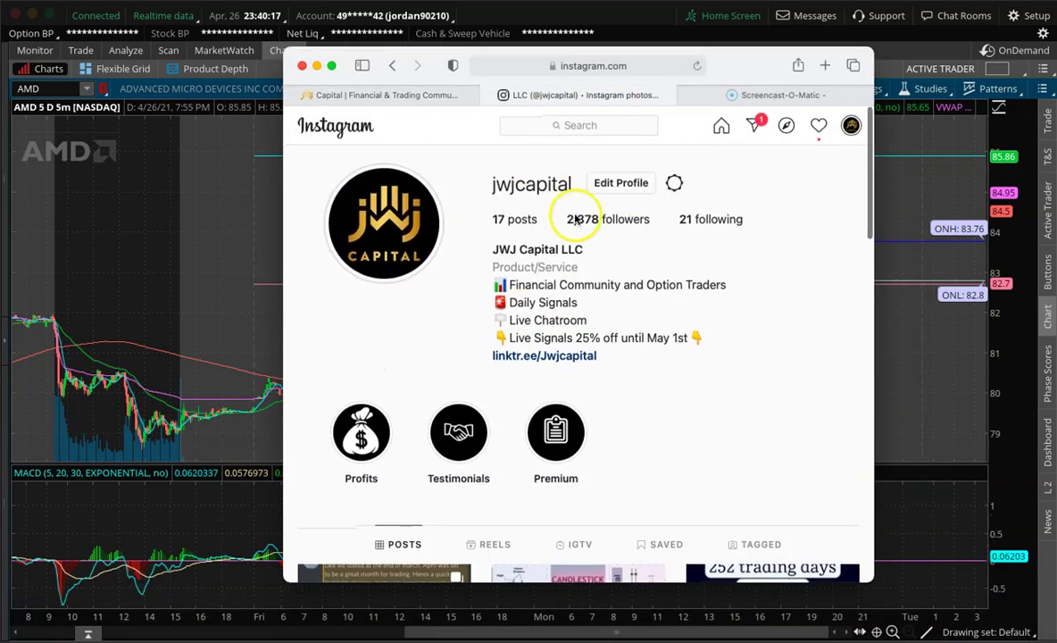
pyautogui.scroll(-10, 738, 418)
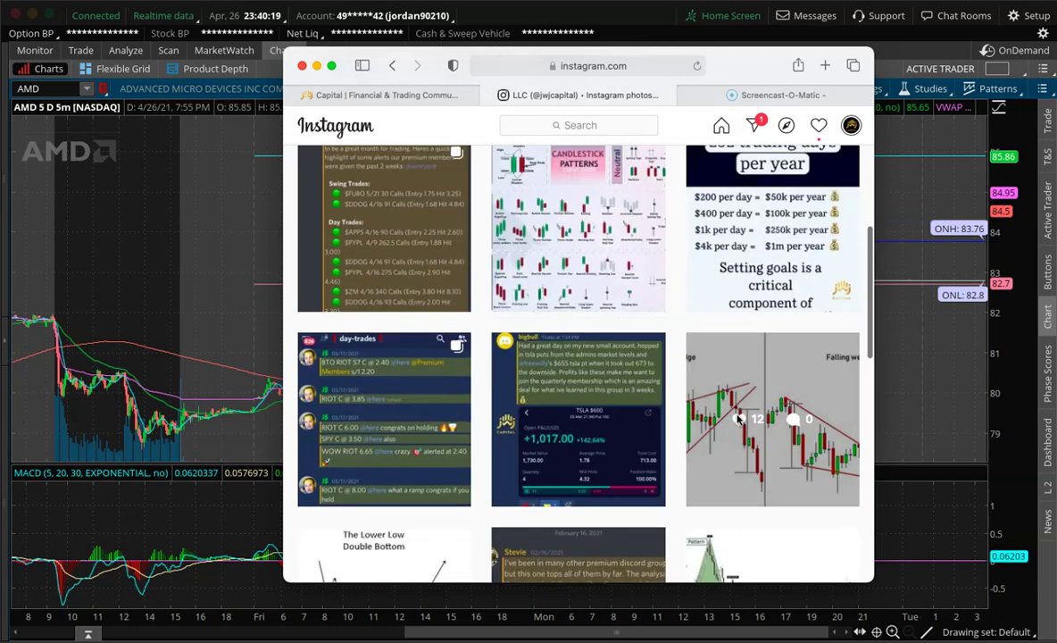
pyautogui.scroll(-2, 589, 420)
pyautogui.click(762, 319)
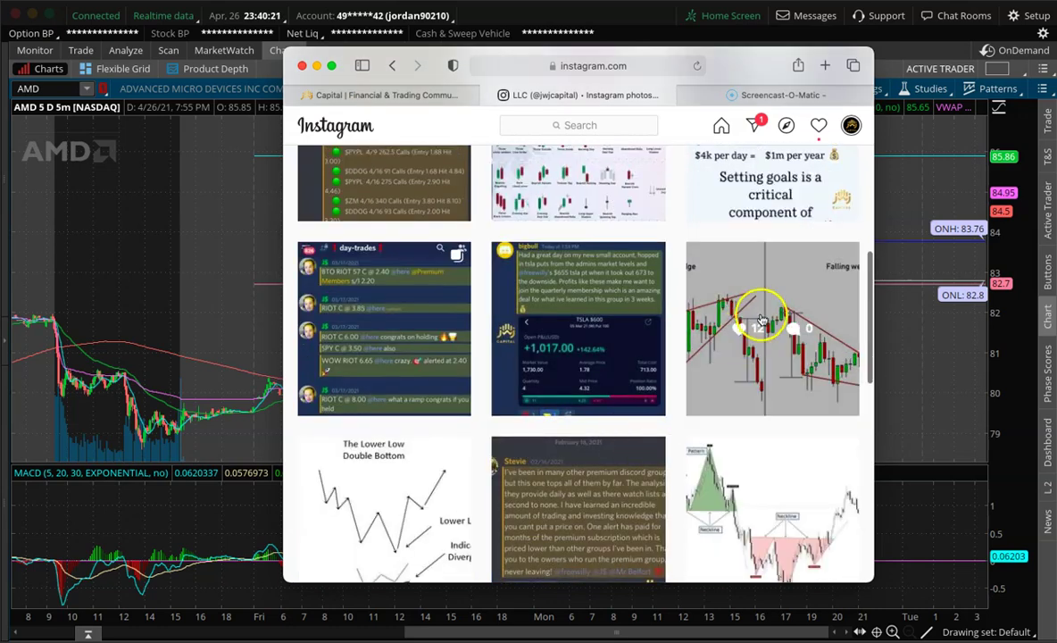
pyautogui.scroll(-2, 762, 319)
pyautogui.scroll(5, 762, 319)
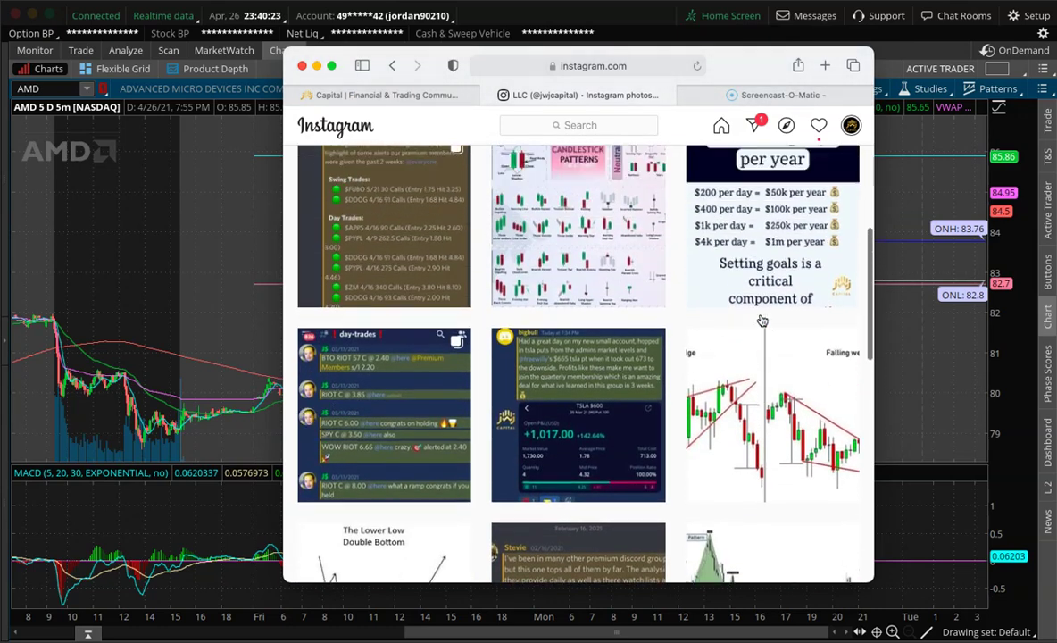
# View all slides of the trade alerts highlight post on the jwjcapital profile and close the post
pyautogui.click(398, 255)
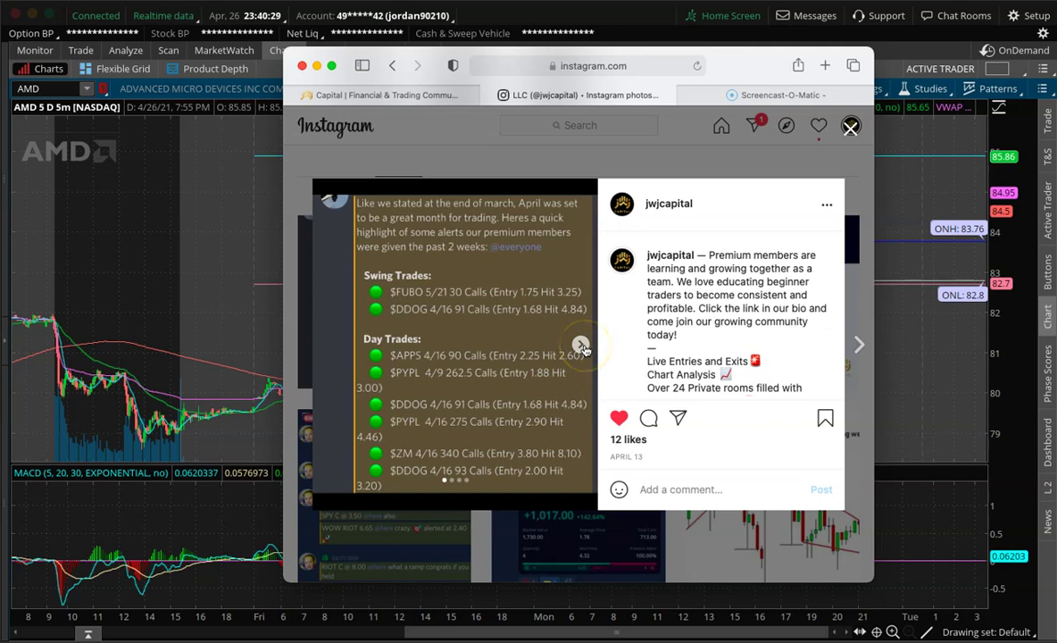
pyautogui.click(583, 346)
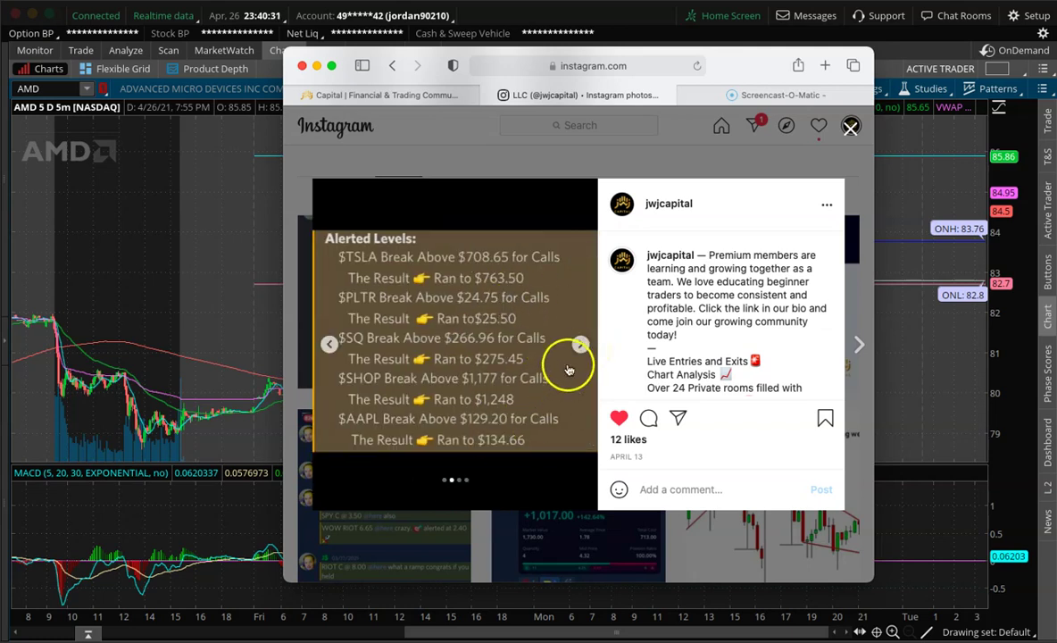
pyautogui.click(582, 346)
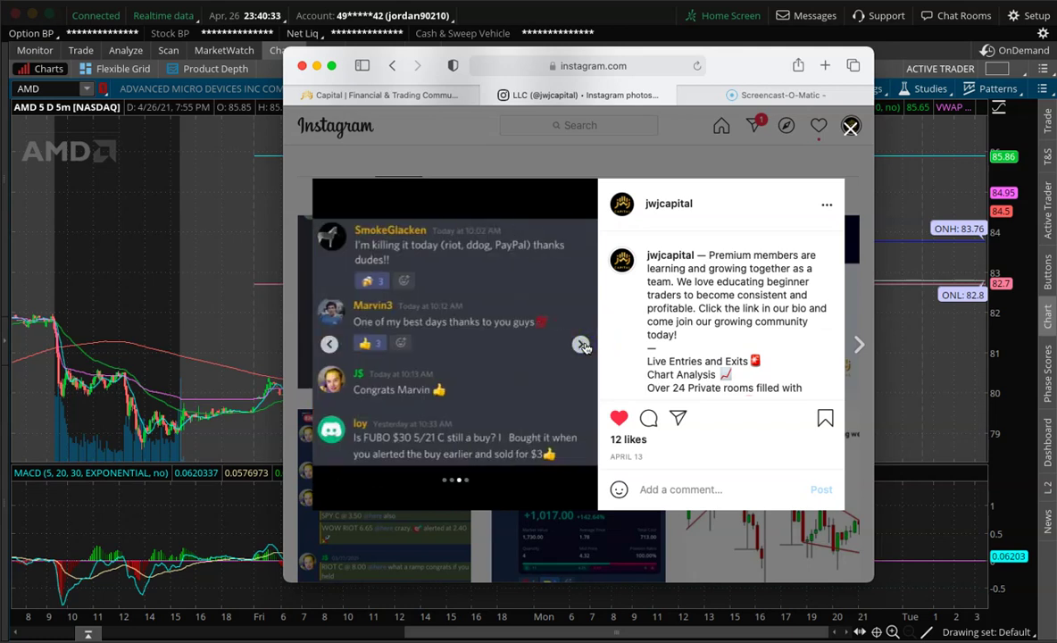
pyautogui.click(582, 346)
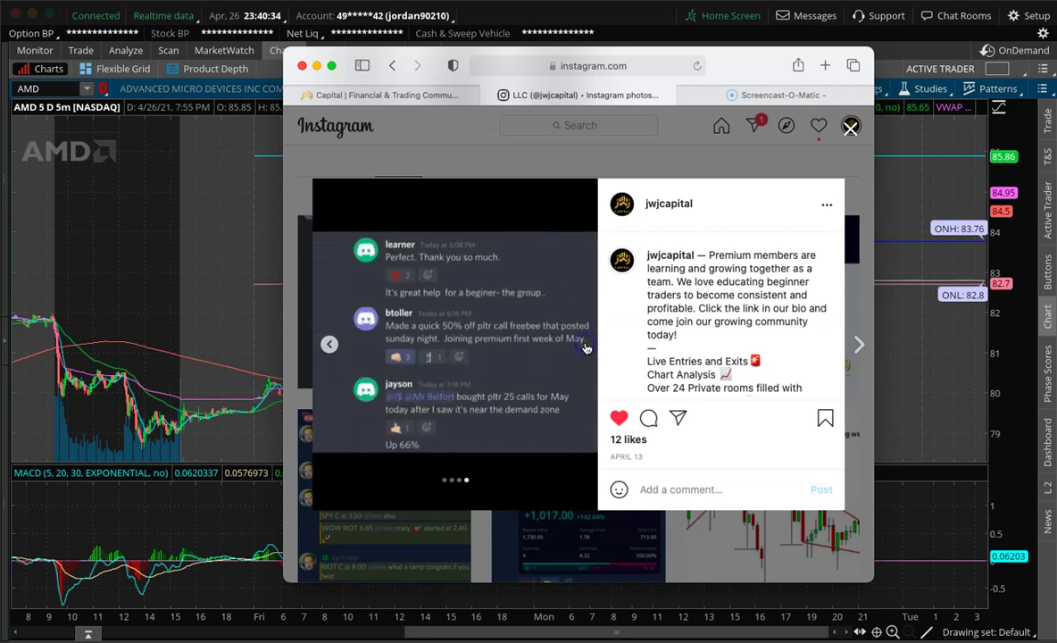
pyautogui.click(851, 126)
pyautogui.scroll(5, 609, 326)
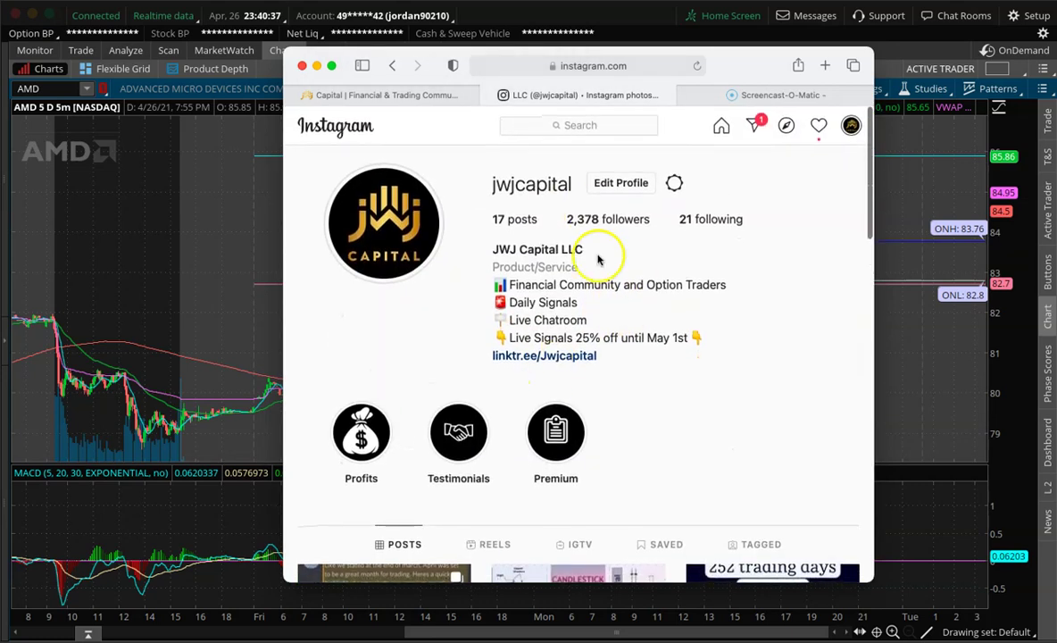
# Review the quarterly and monthly membership plans on jwjcapital.com, and minimize the browser to return to thinkorswim
pyautogui.click(378, 95)
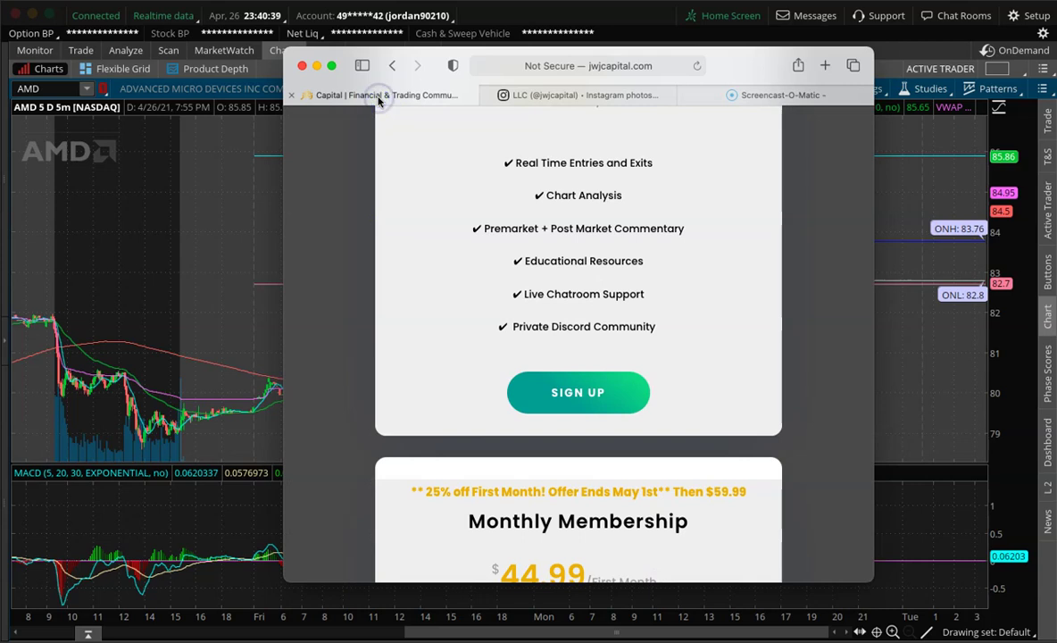
pyautogui.scroll(10, 589, 248)
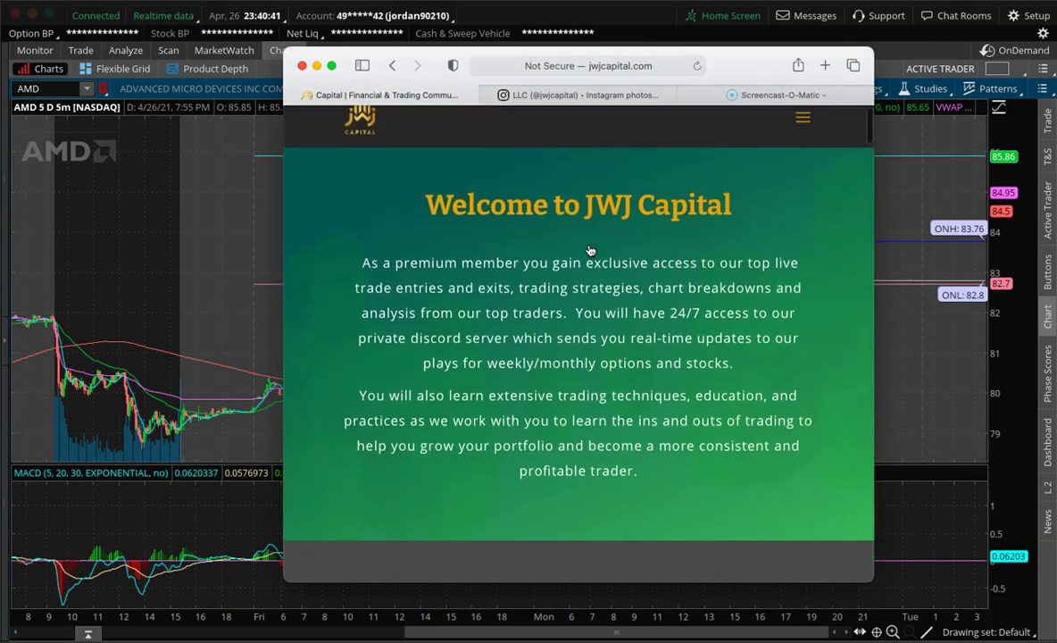
pyautogui.scroll(-10, 590, 250)
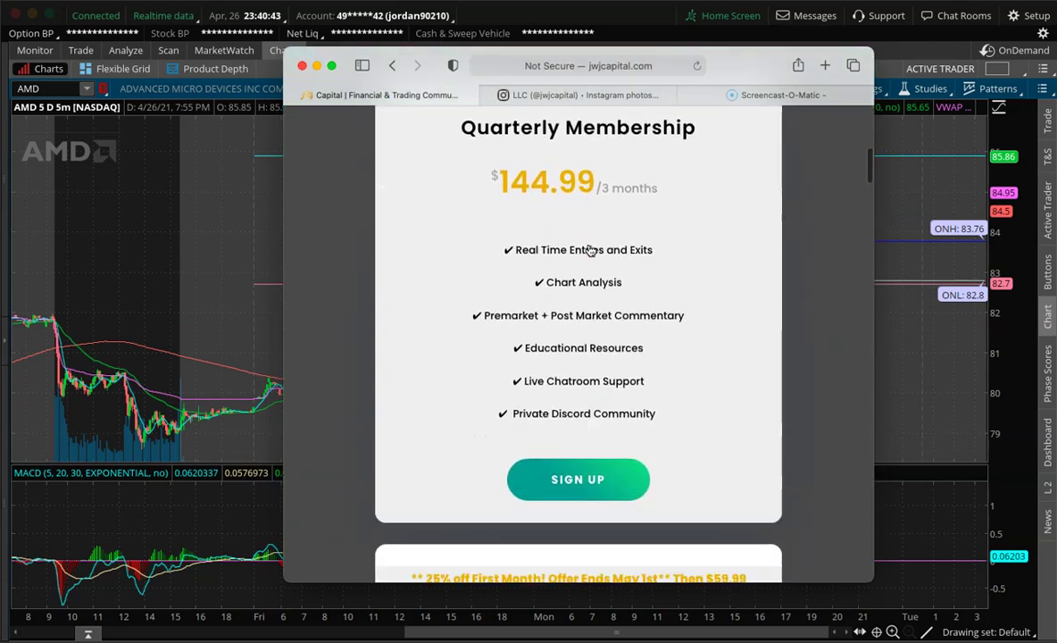
pyautogui.scroll(-5, 591, 251)
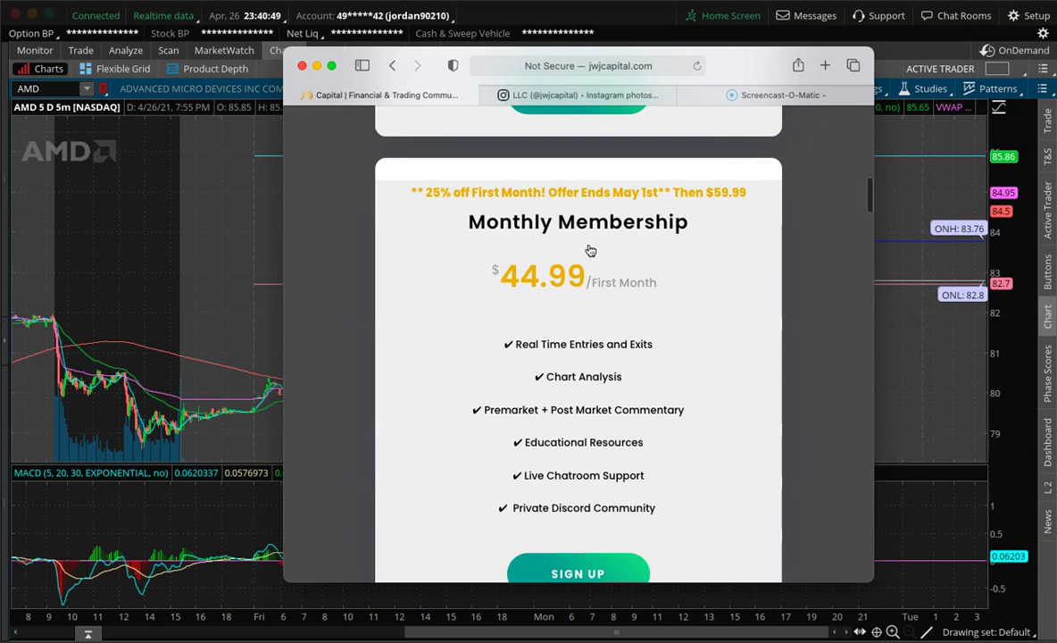
pyautogui.scroll(-1, 590, 250)
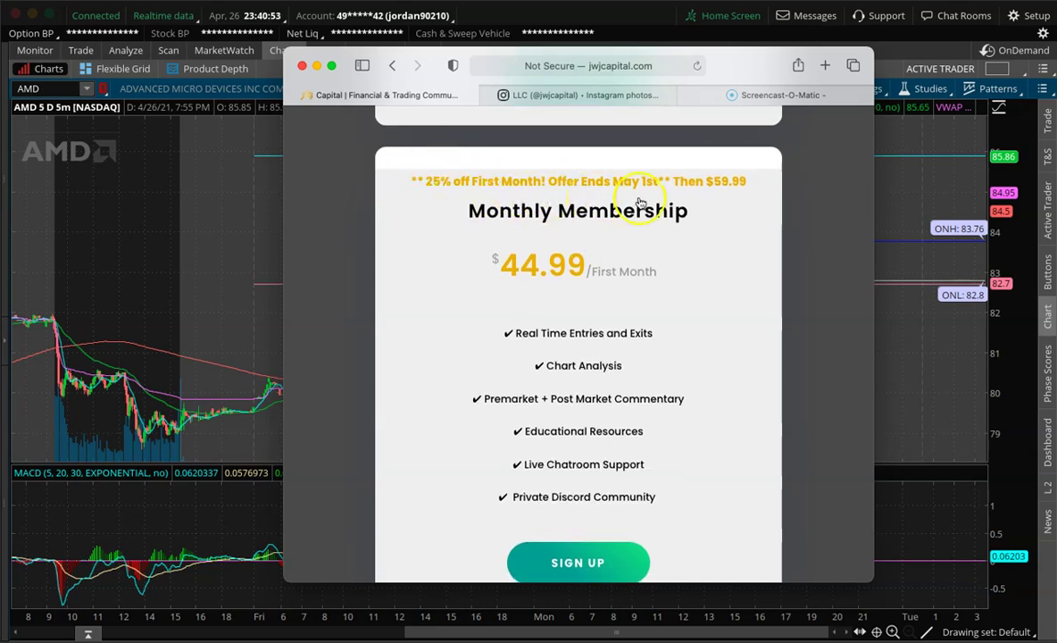
pyautogui.scroll(-3, 698, 215)
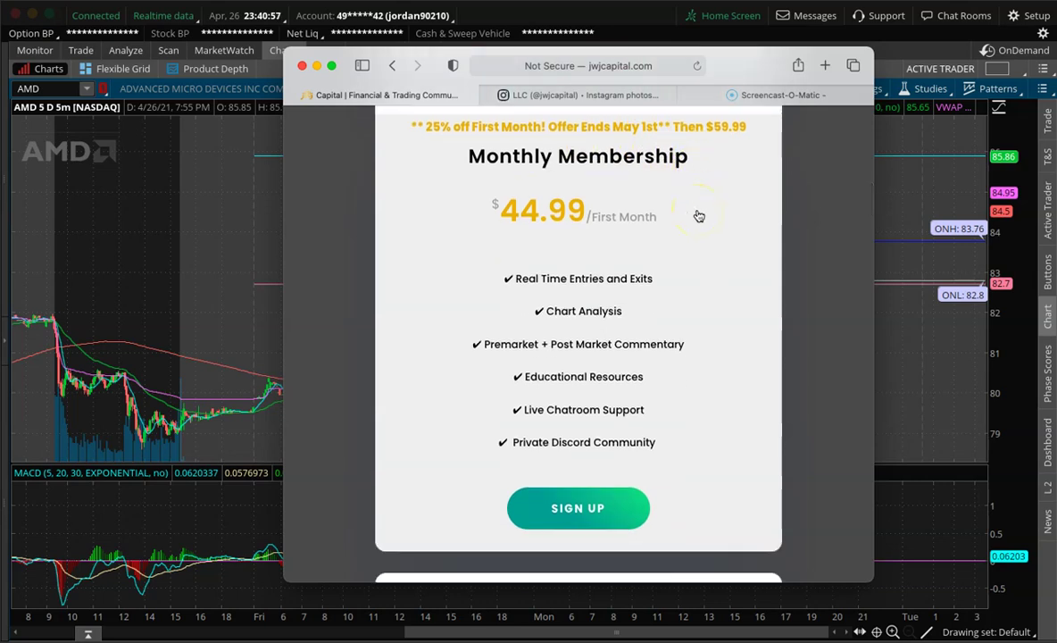
pyautogui.scroll(15, 698, 214)
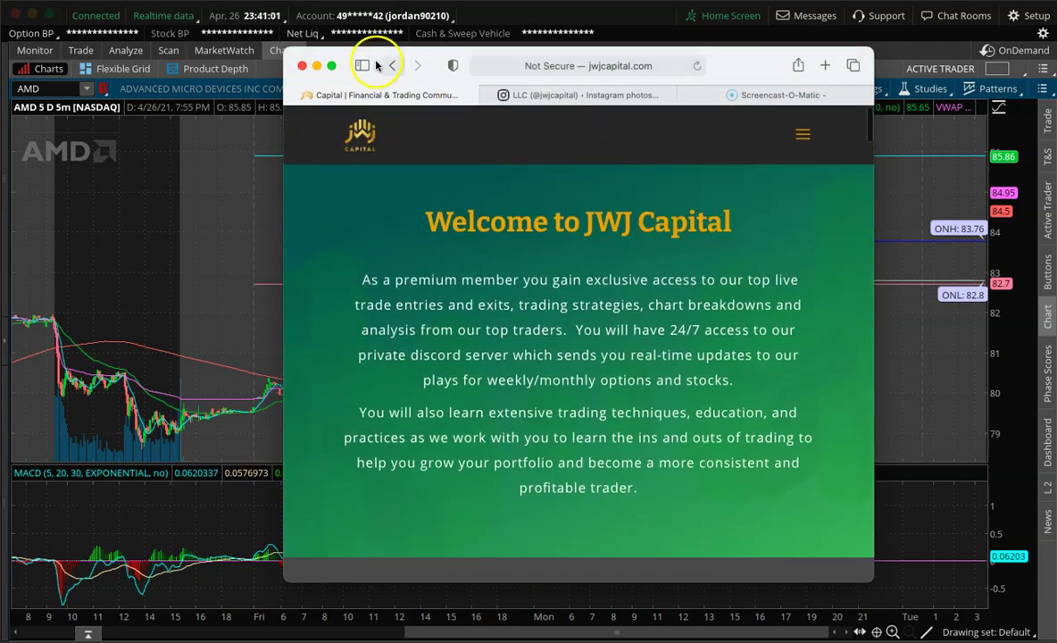
pyautogui.click(318, 65)
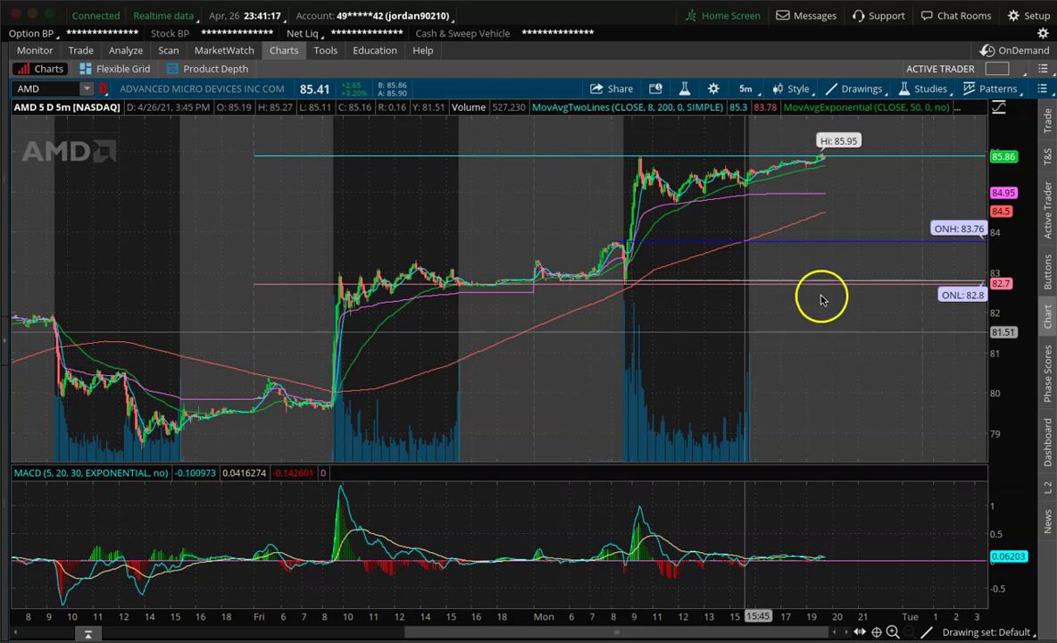
# Try the chart grid with three columns by two rows and with two columns by two rows
pyautogui.click(1006, 68)
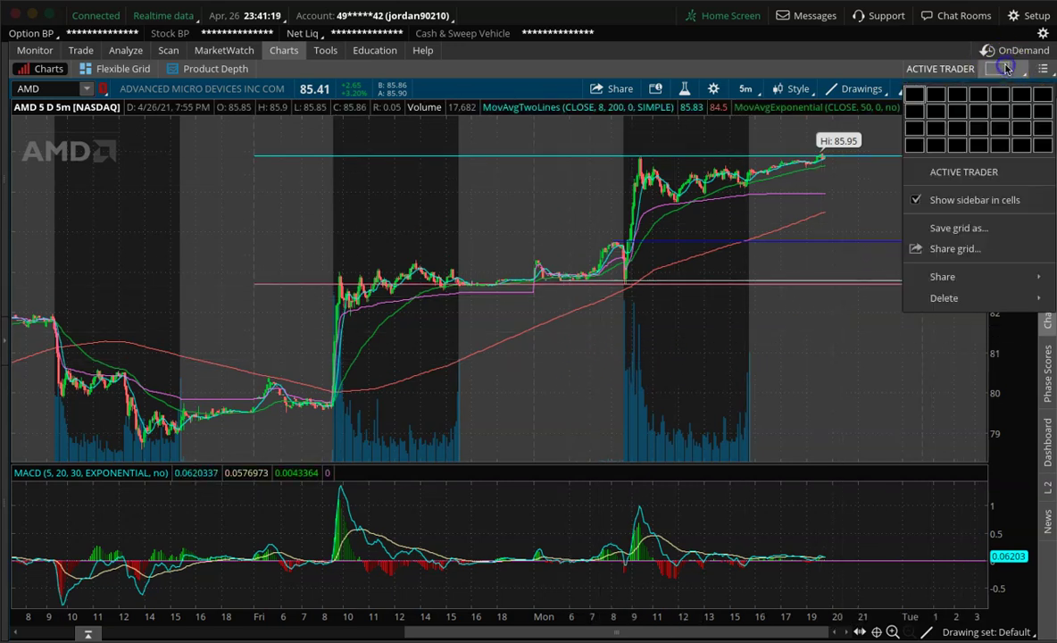
pyautogui.click(956, 114)
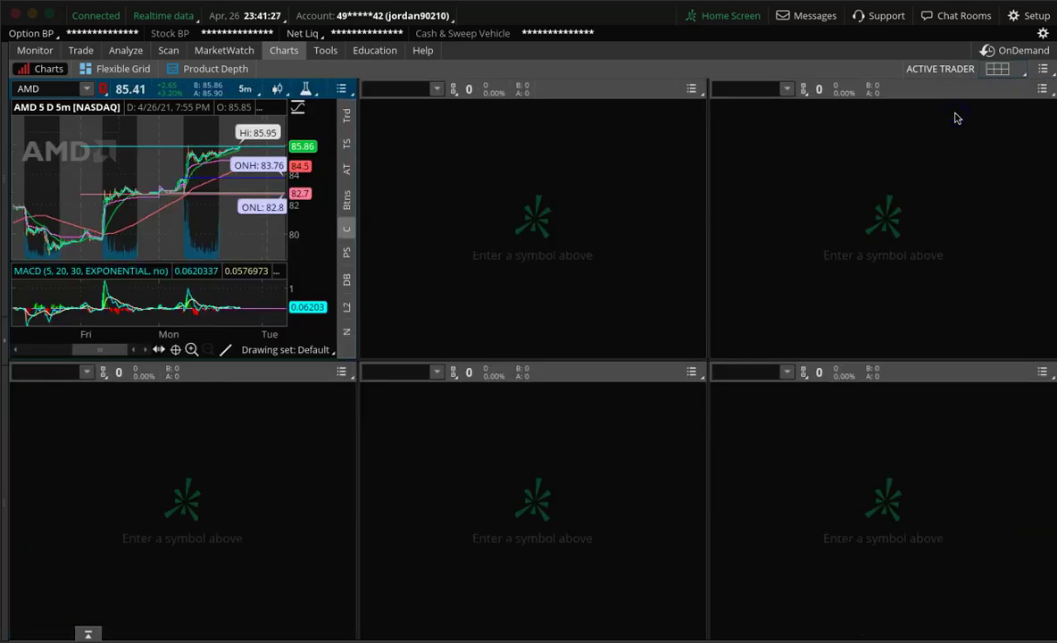
pyautogui.click(998, 68)
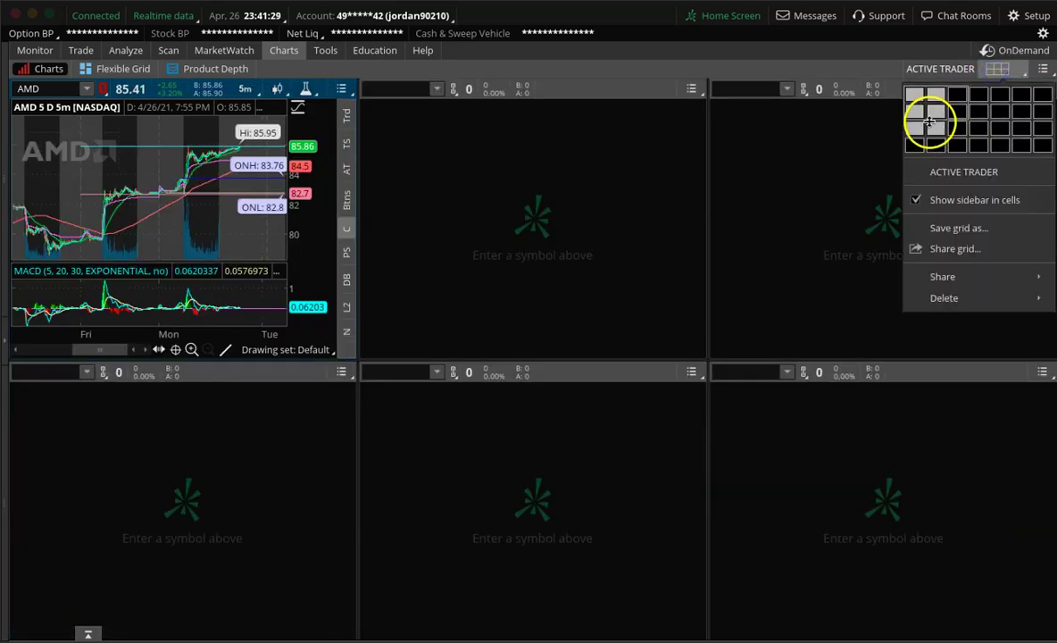
pyautogui.click(938, 112)
# Change the chart grid to two side-by-side cells
pyautogui.click(998, 69)
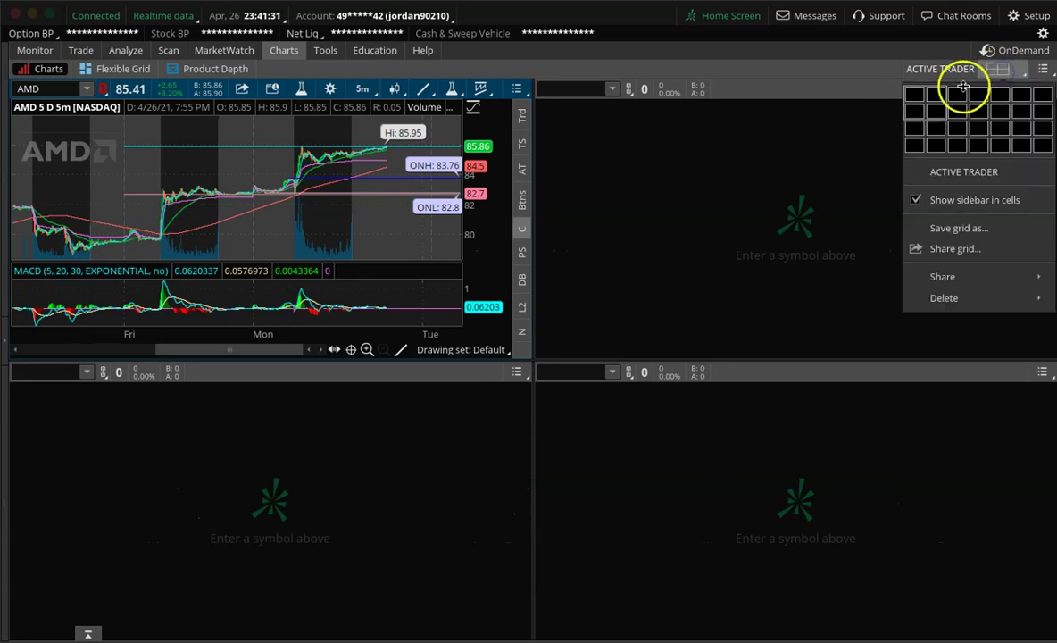
pyautogui.click(935, 93)
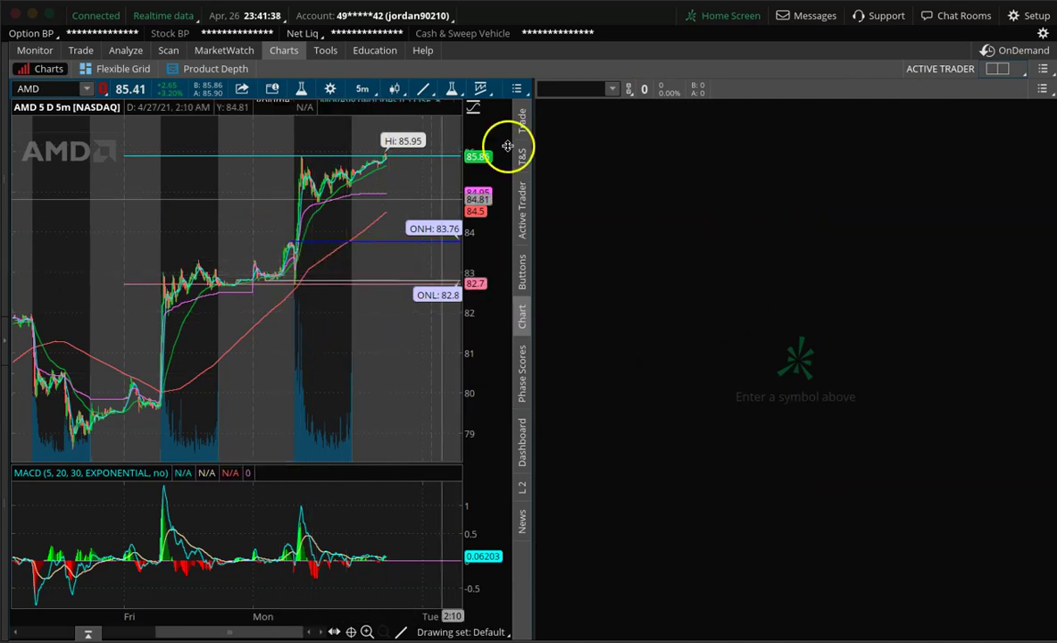
# Load AMD in the empty grid cell and set its chart to the 5-day, 5-minute time frame
pyautogui.click(566, 89)
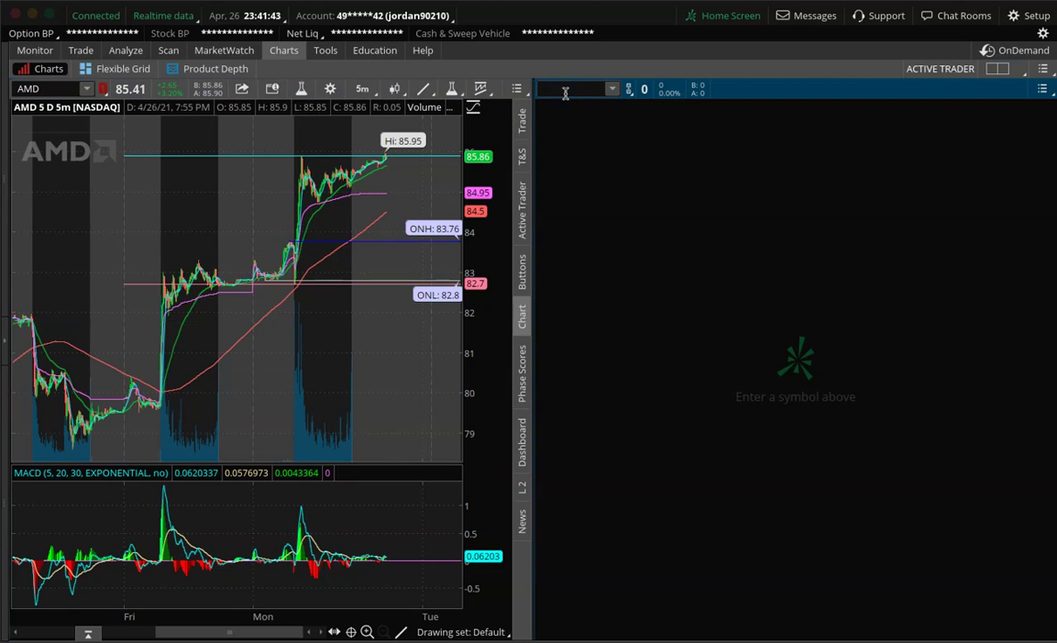
pyautogui.write('AMD')
pyautogui.click(626, 52)
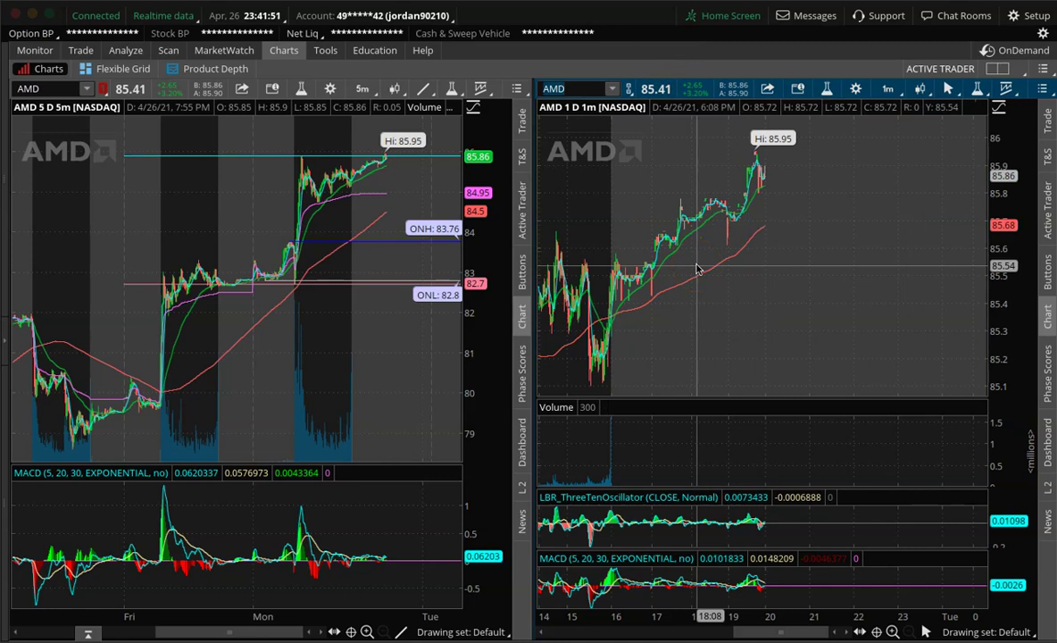
pyautogui.click(888, 88)
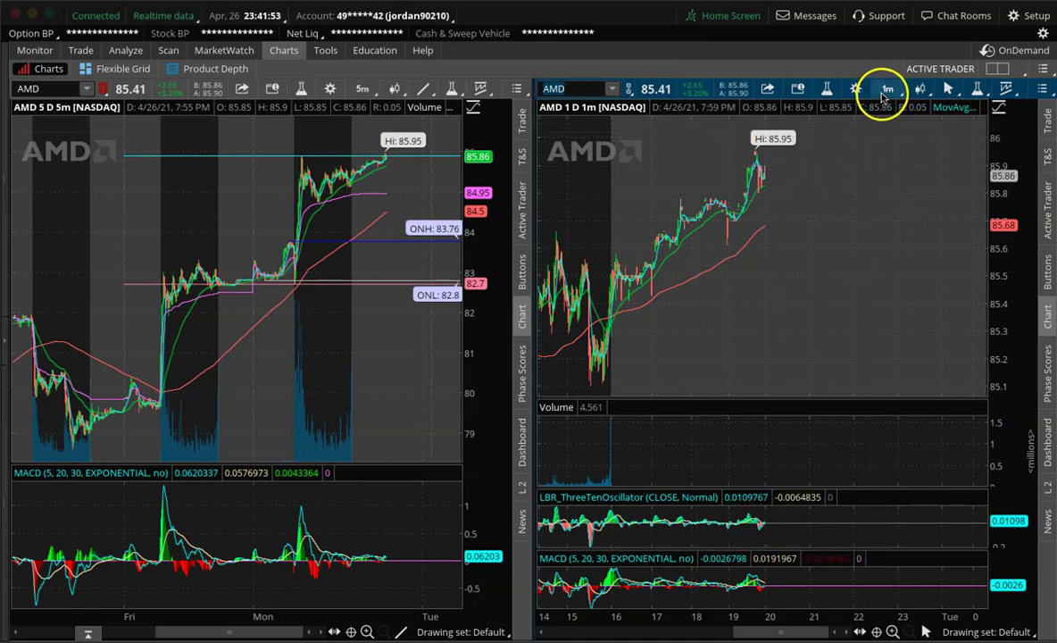
pyautogui.click(790, 228)
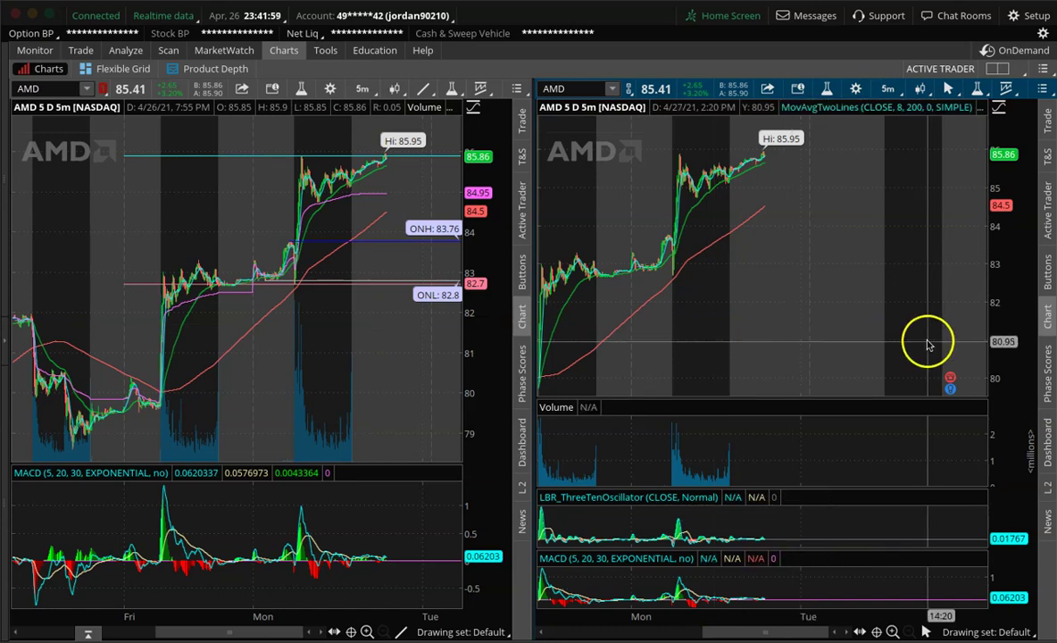
# Show the Active Trader ladder in the second AMD cell and expand its order quantity and template settings
pyautogui.click(1047, 326)
pyautogui.moveTo(1047, 326)
pyautogui.mouseDown()
pyautogui.moveTo(1004, 328)
pyautogui.moveTo(1005, 212)
pyautogui.moveTo(1052, 211)
pyautogui.mouseUp()
pyautogui.click(1052, 212)
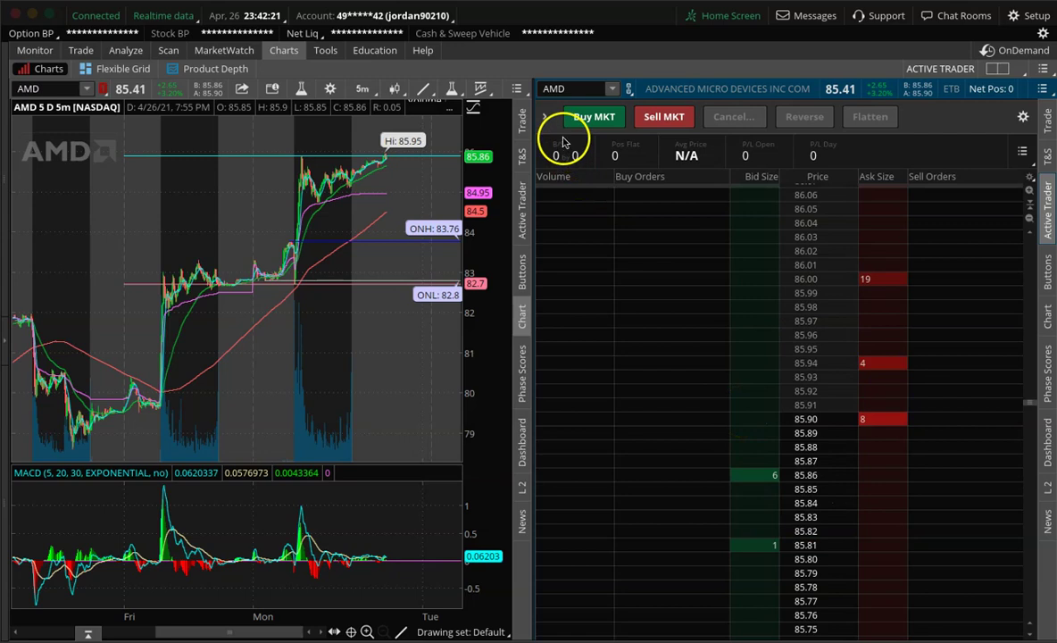
pyautogui.click(545, 117)
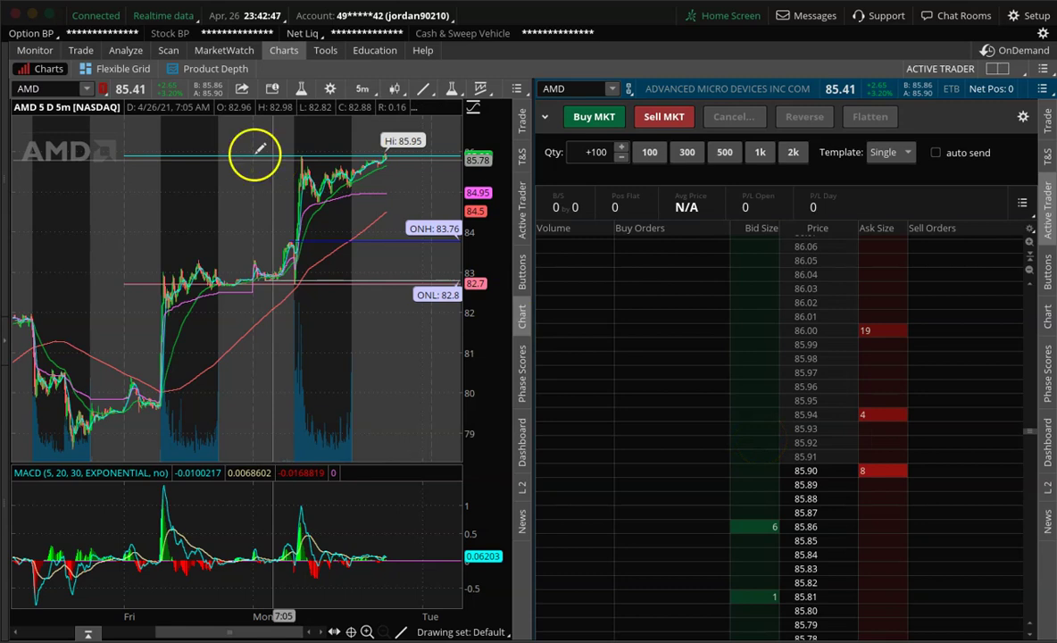
# From the AMD option chain, send the 30 APR 21 88-strike call to the yellow link group
pyautogui.click(87, 52)
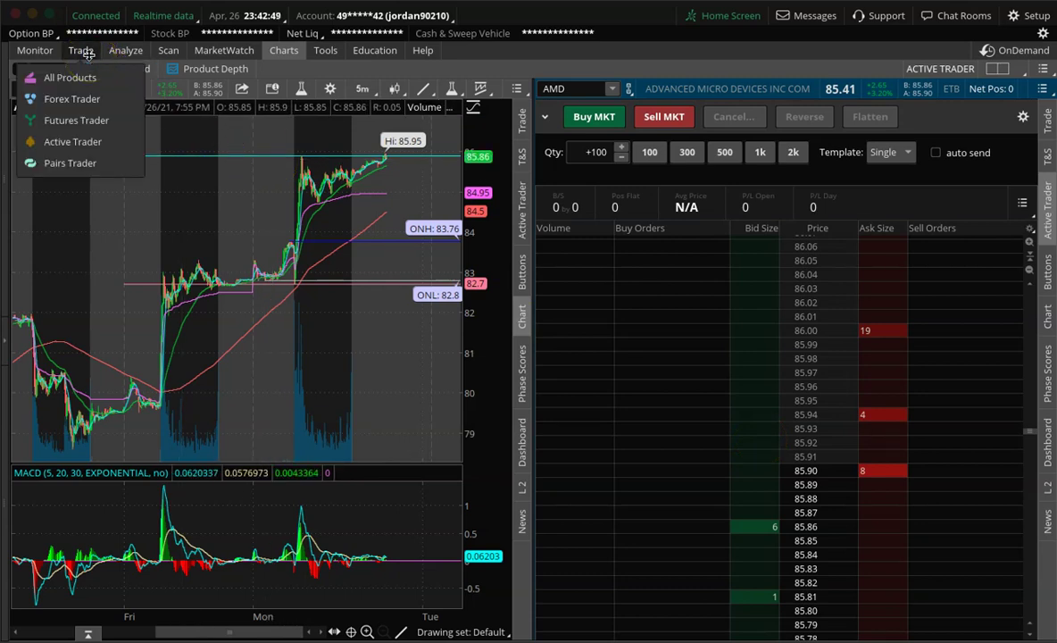
pyautogui.click(83, 50)
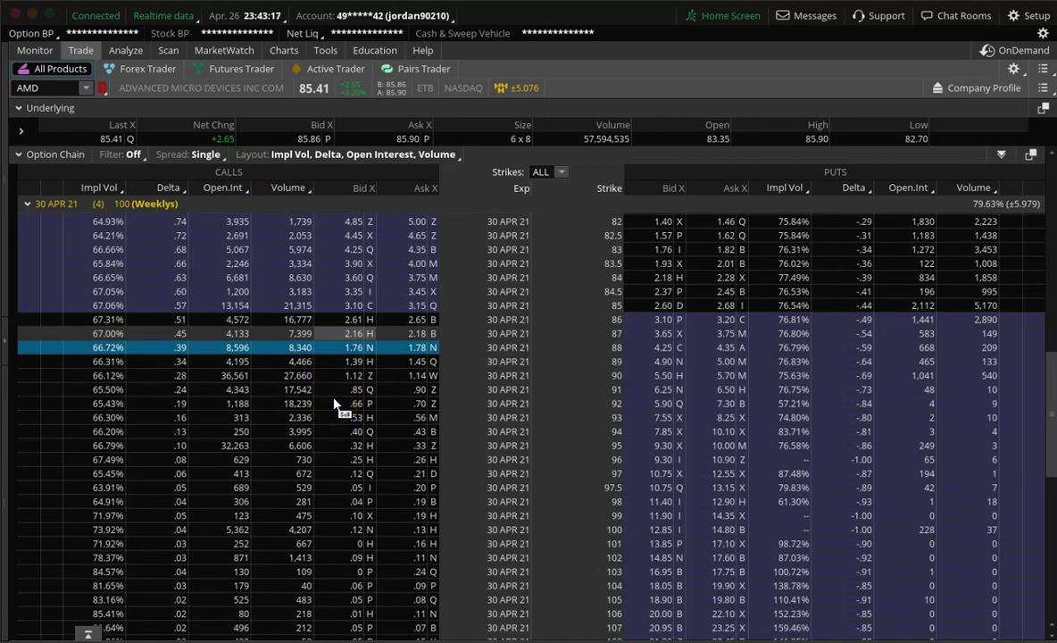
pyautogui.click(288, 383)
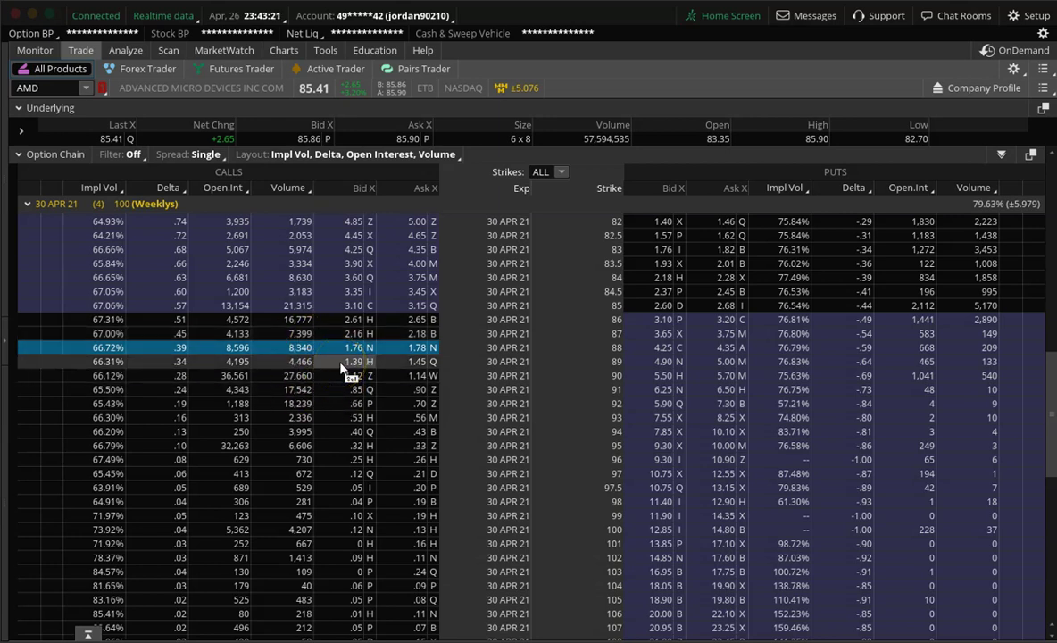
pyautogui.moveTo(341, 367)
pyautogui.mouseDown()
pyautogui.moveTo(286, 355)
pyautogui.moveTo(220, 413)
pyautogui.moveTo(293, 421)
pyautogui.moveTo(314, 369)
pyautogui.mouseUp()
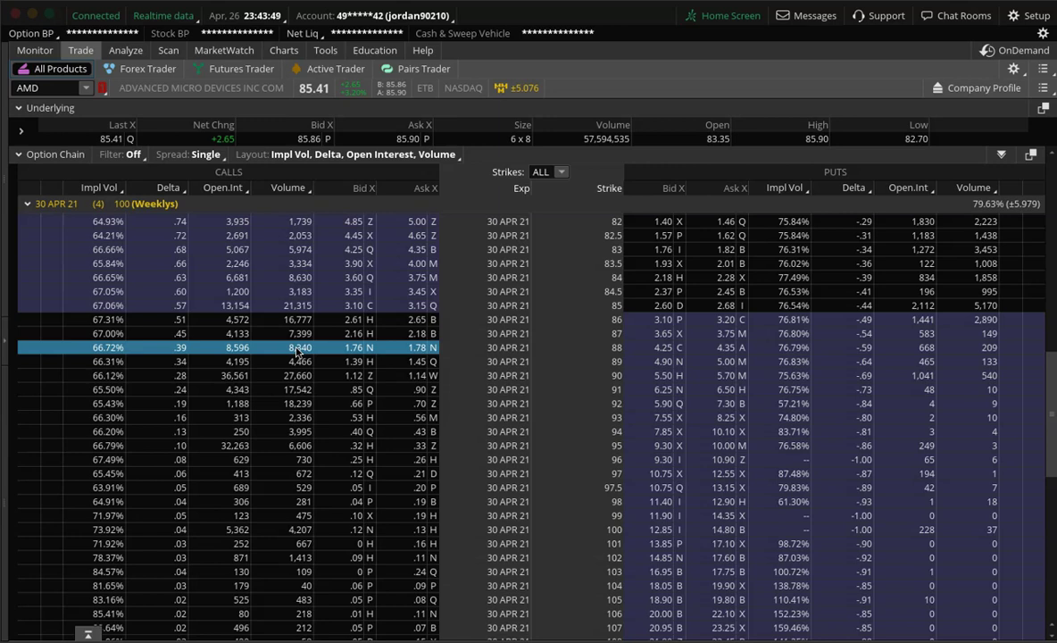
pyautogui.rightClick(353, 355)
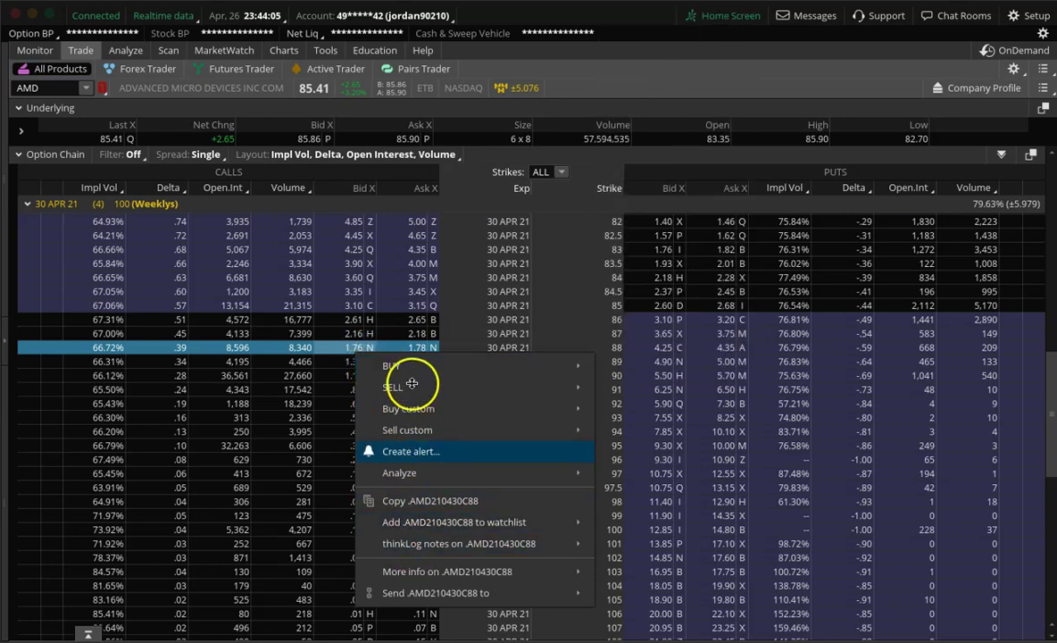
pyautogui.moveTo(410, 373)
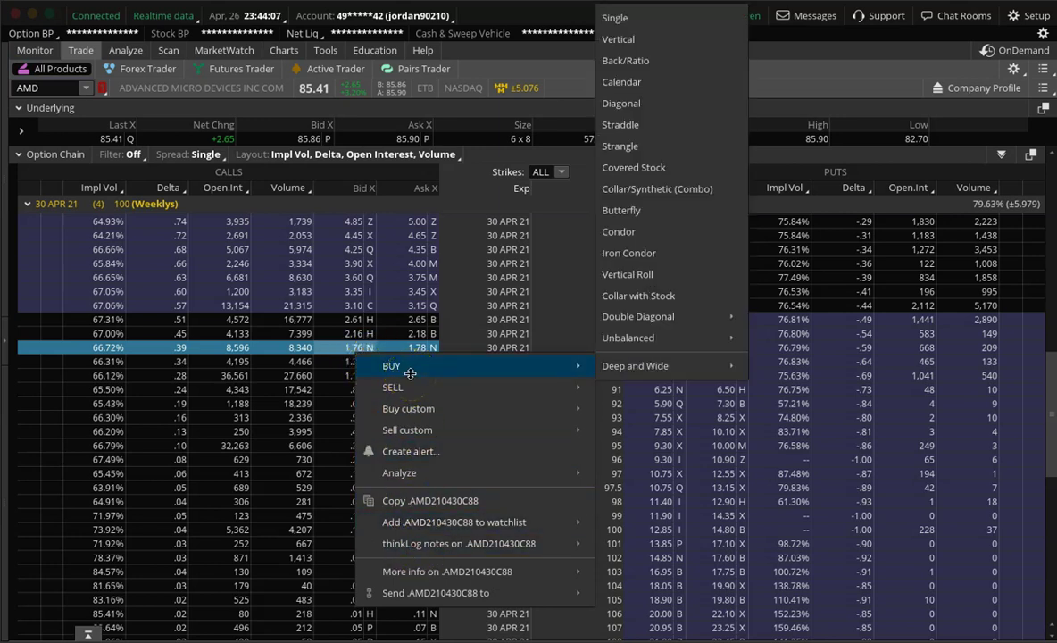
pyautogui.moveTo(393, 590)
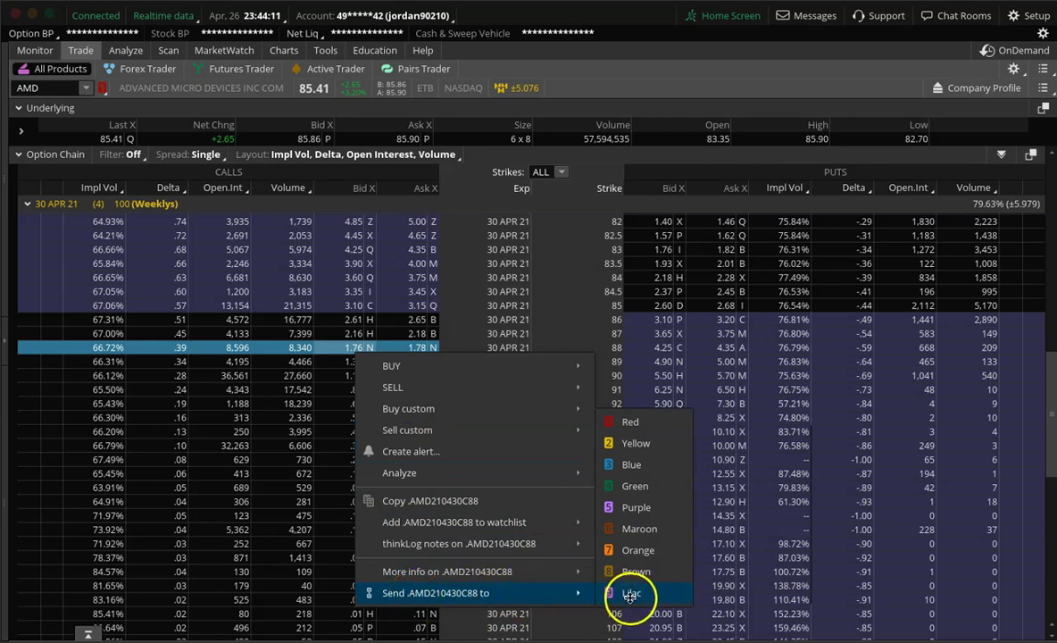
pyautogui.click(631, 444)
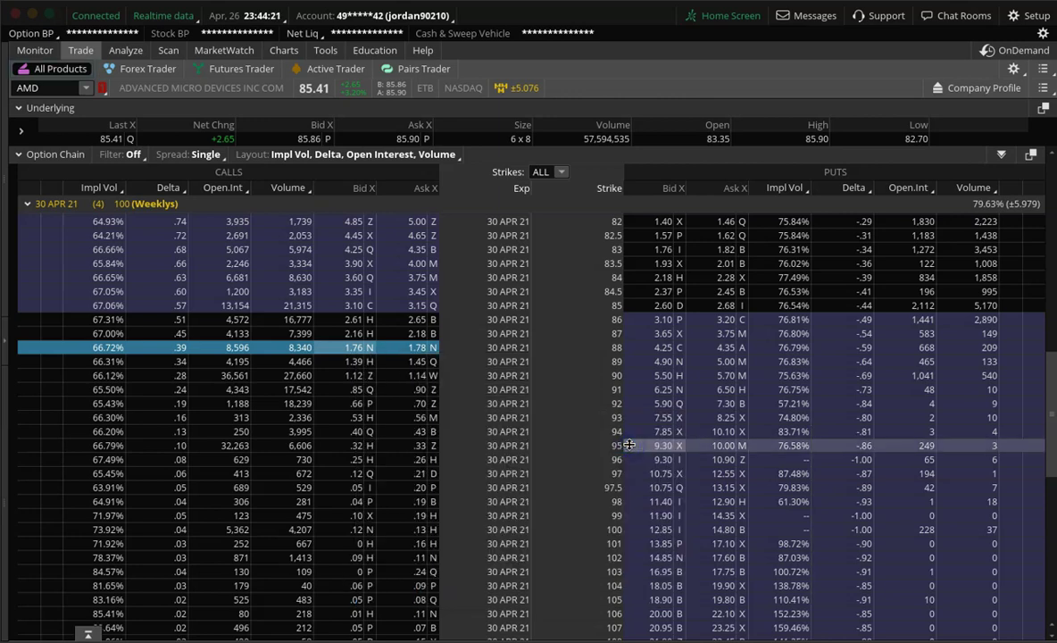
# Link the Active Trader cell beside the AMD chart to the yellow group
pyautogui.click(283, 53)
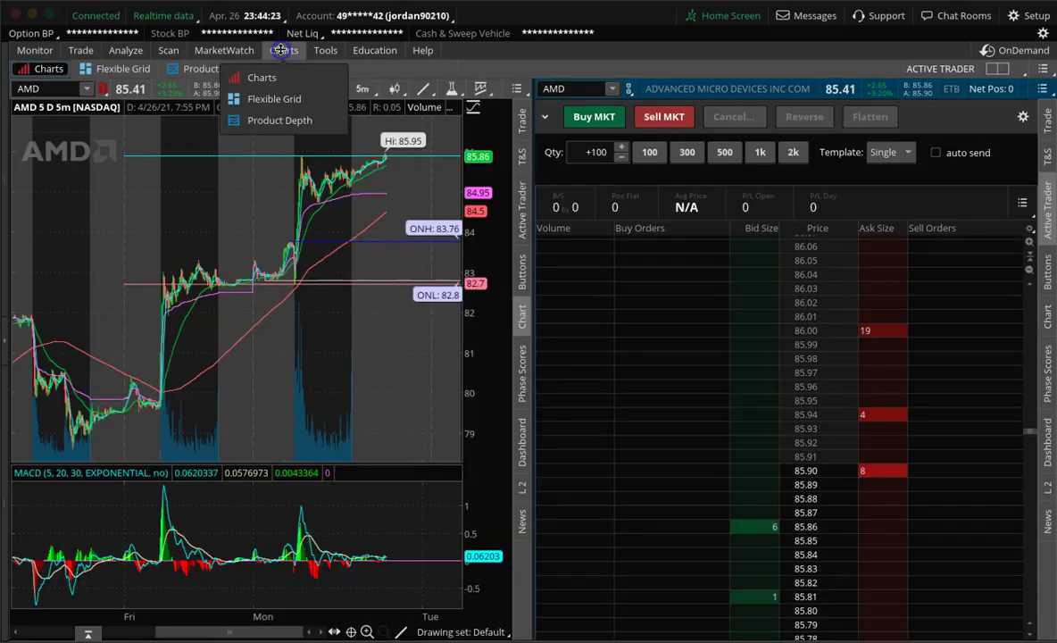
pyautogui.click(629, 89)
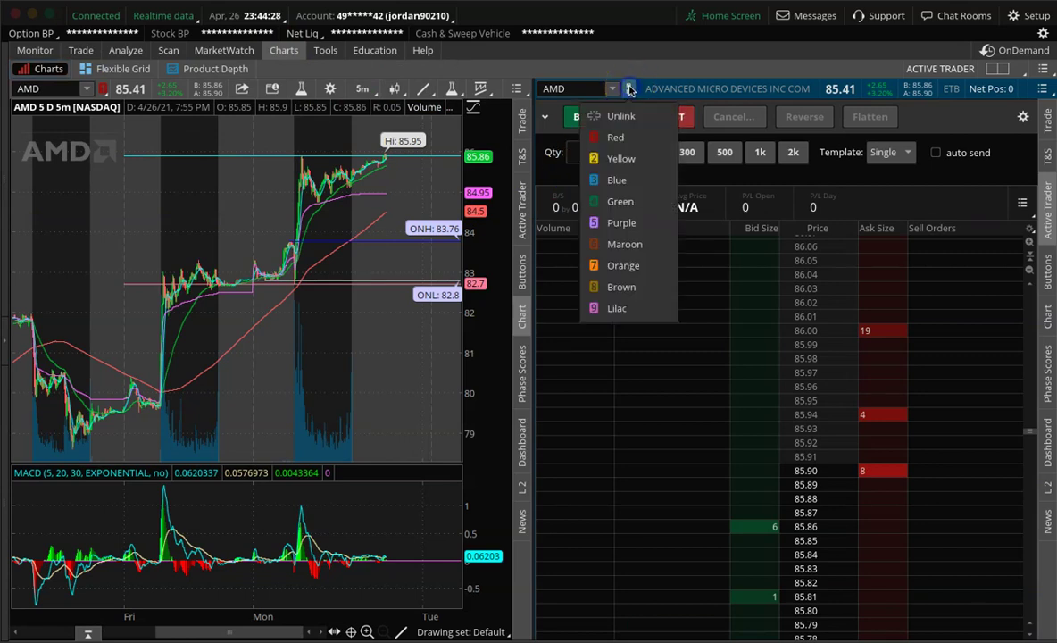
pyautogui.click(625, 158)
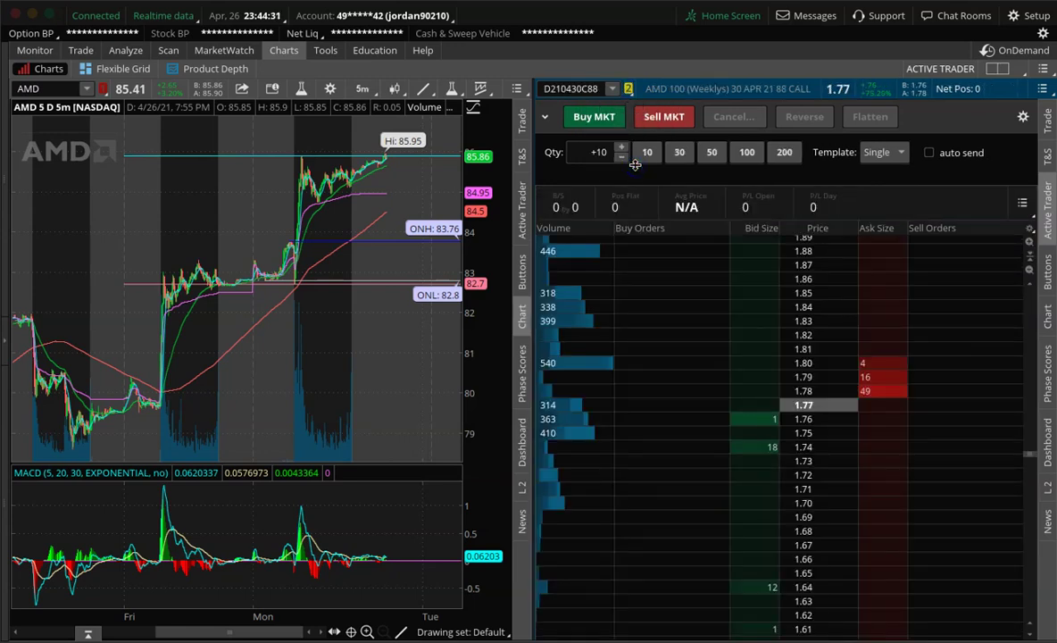
# Revisit the AMD option chain, and preview buy orders for the call on the Active Trader ladder at 1.80 and 1.77
pyautogui.click(80, 50)
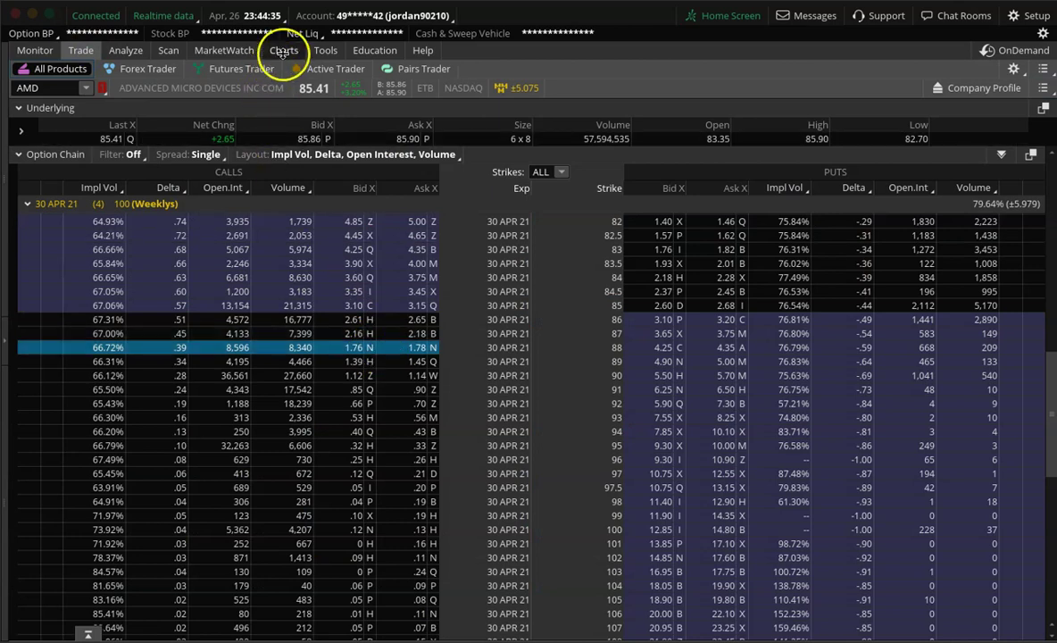
pyautogui.click(283, 51)
pyautogui.click(713, 459)
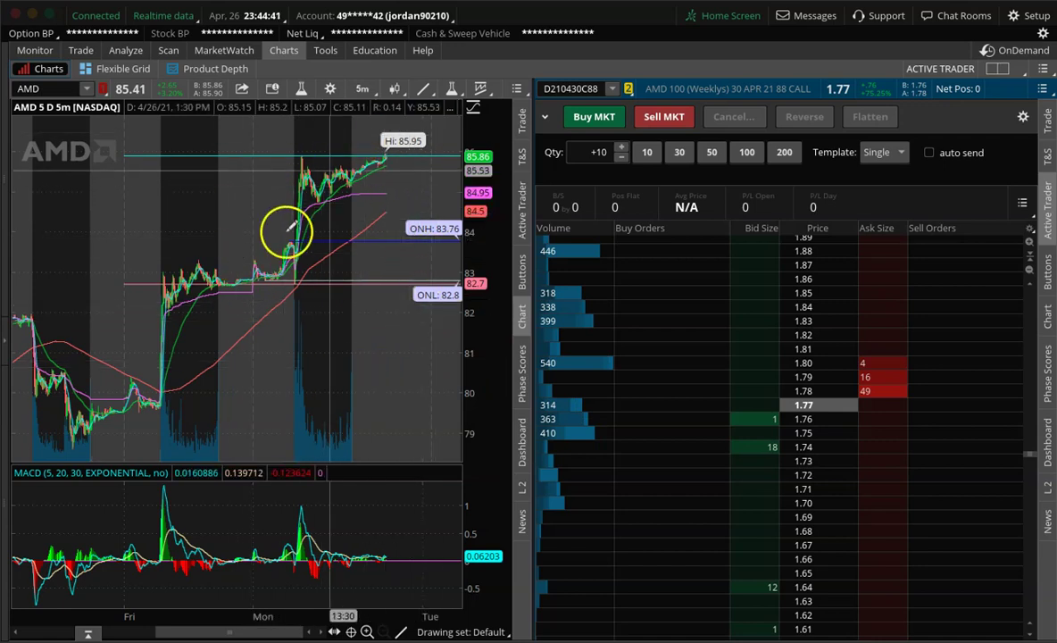
pyautogui.click(759, 377)
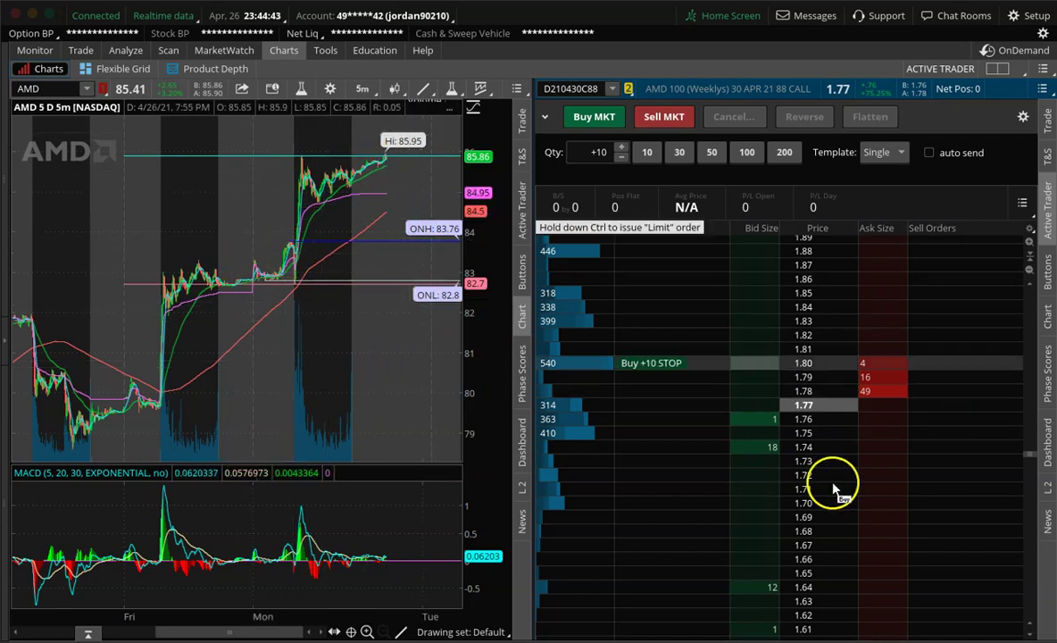
pyautogui.click(758, 406)
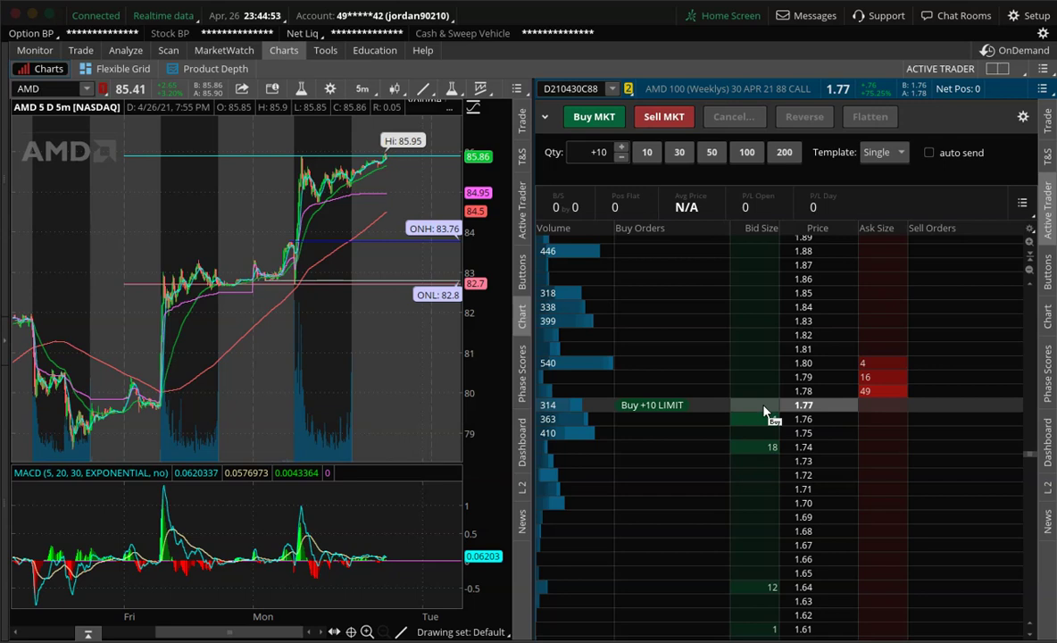
pyautogui.moveTo(765, 411); pyautogui.dragTo(837, 409)
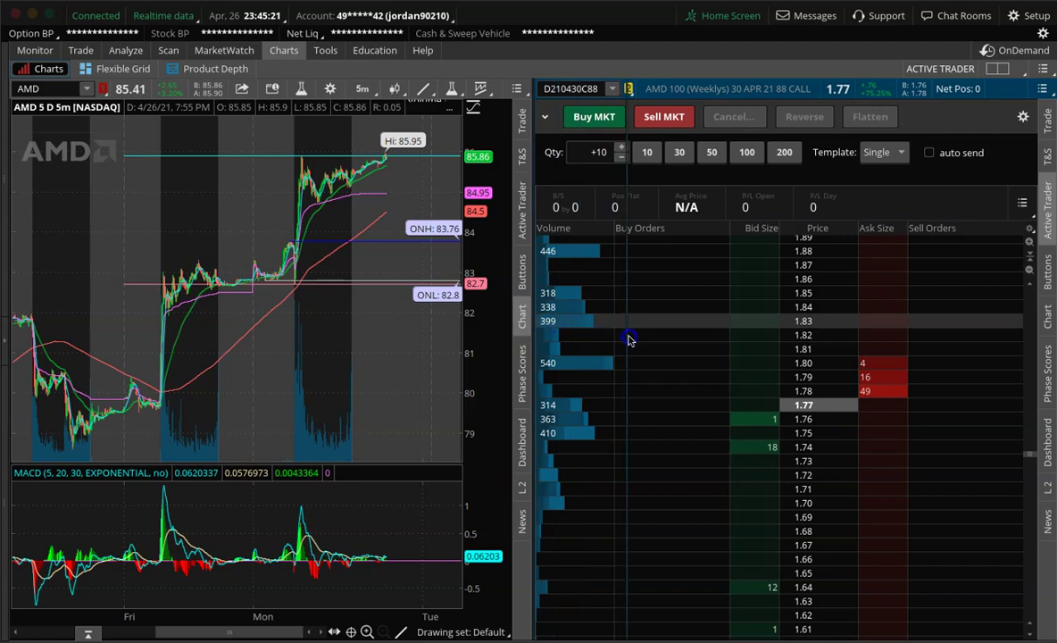
# Widen the AMD chart cell slightly, narrowing the Active Trader ladder beside it
pyautogui.moveTo(582, 358); pyautogui.dragTo(663, 368)
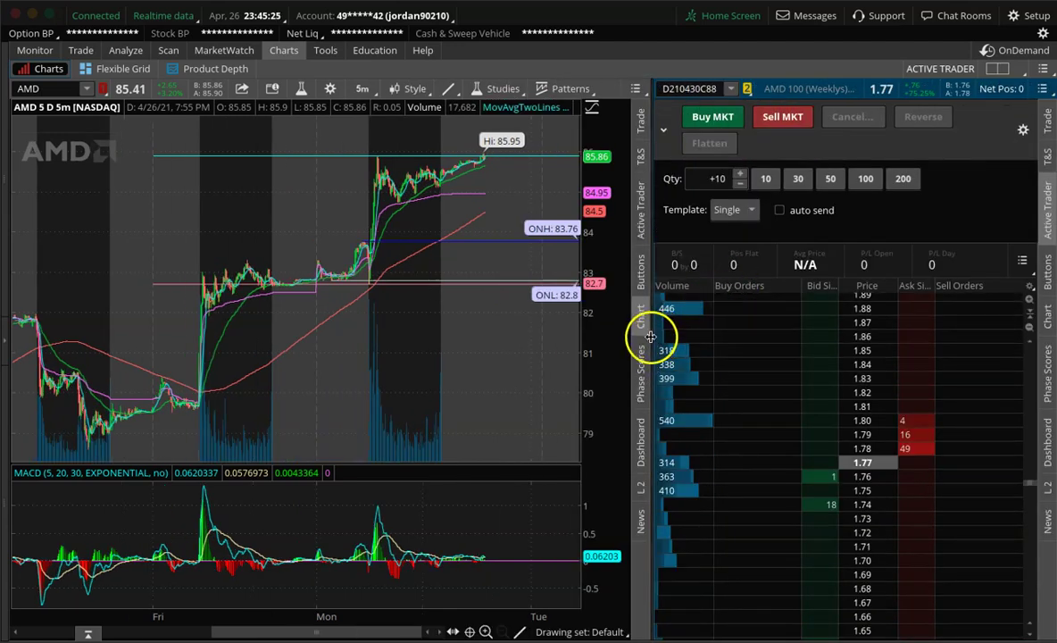
pyautogui.moveTo(615, 339); pyautogui.dragTo(568, 340)
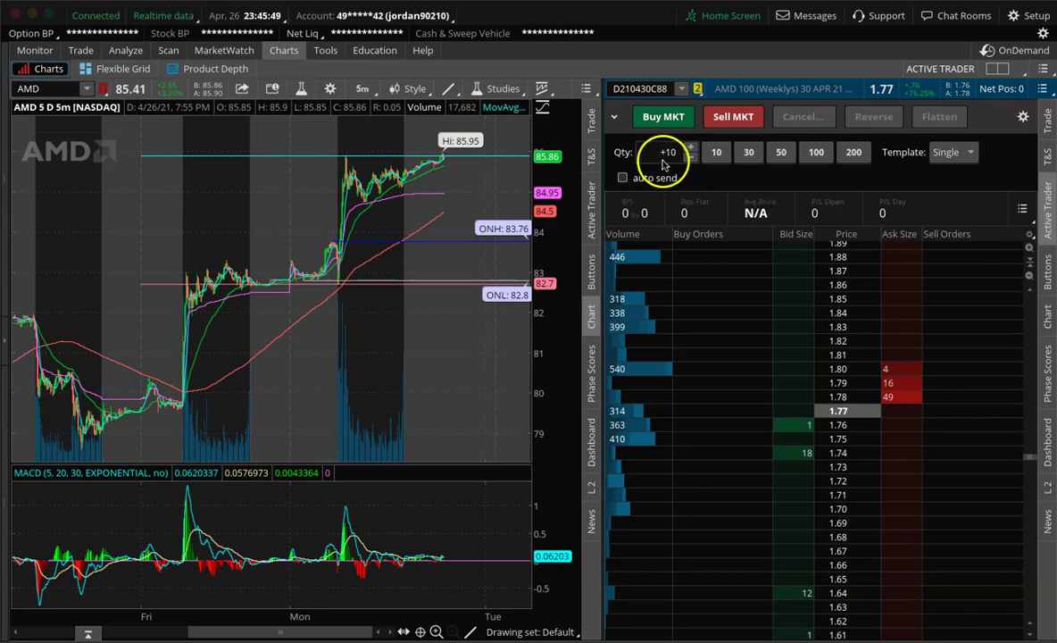
# Examine the market buy, market sell, cancel and flatten controls, and preview a 10-contract limit buy at 1.77
pyautogui.click(664, 117)
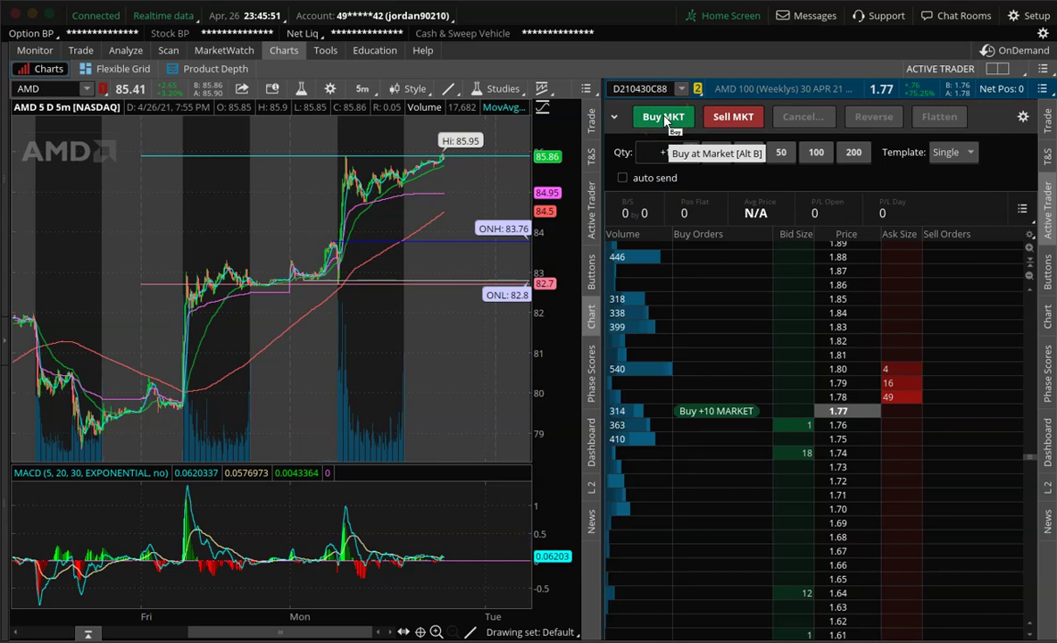
pyautogui.click(725, 117)
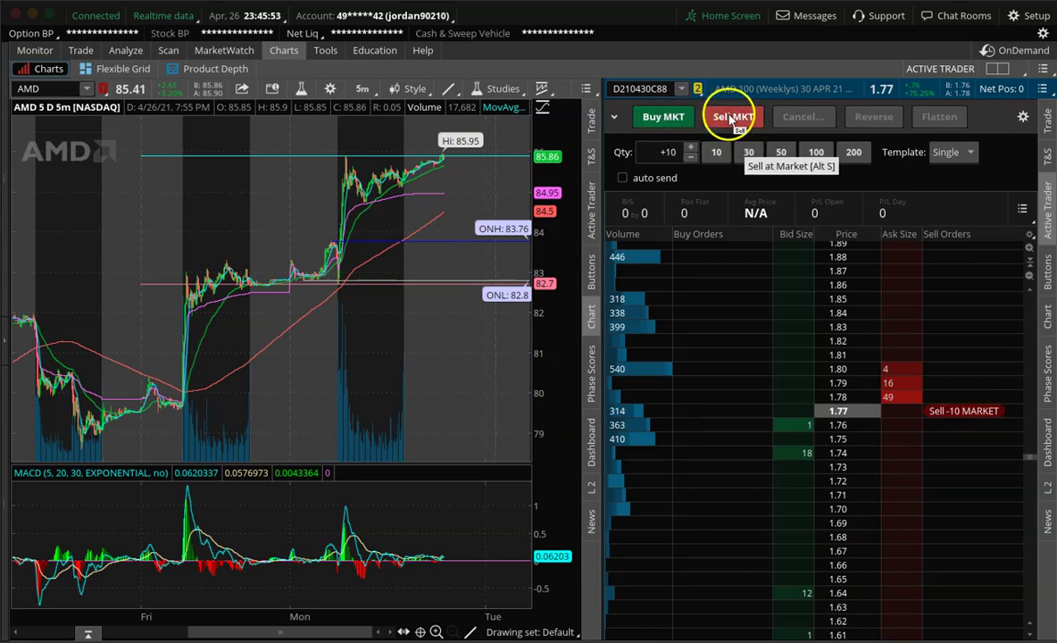
pyautogui.click(790, 117)
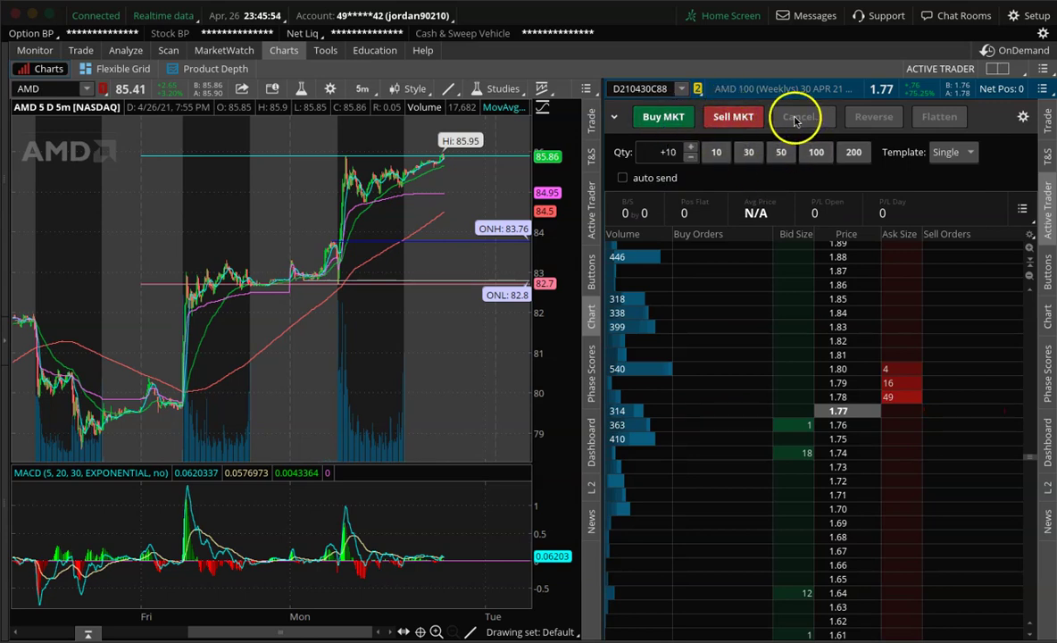
pyautogui.click(948, 120)
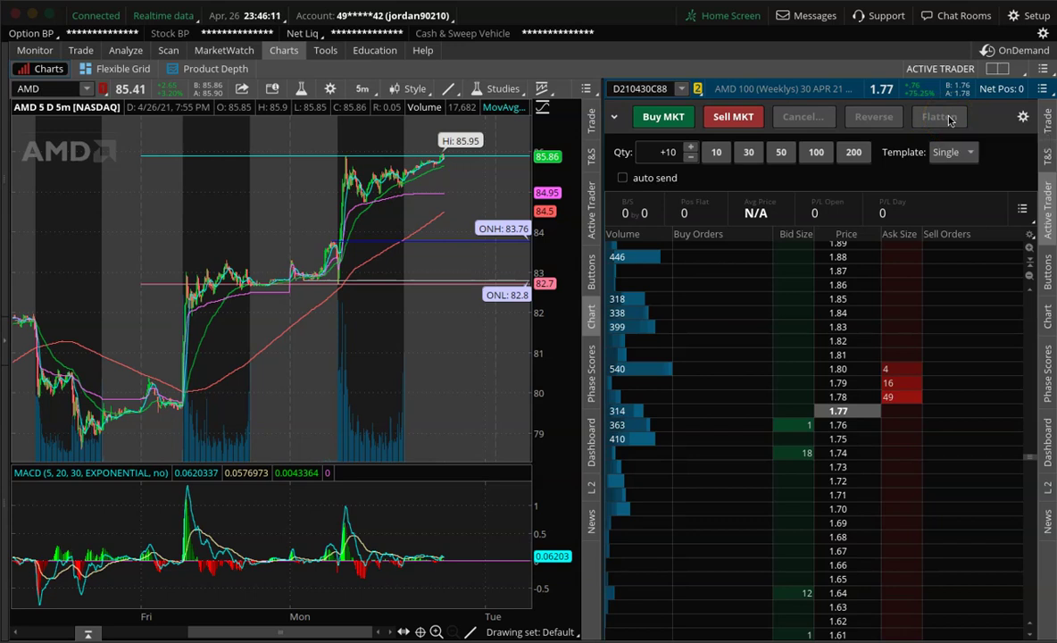
pyautogui.click(943, 117)
pyautogui.click(788, 412)
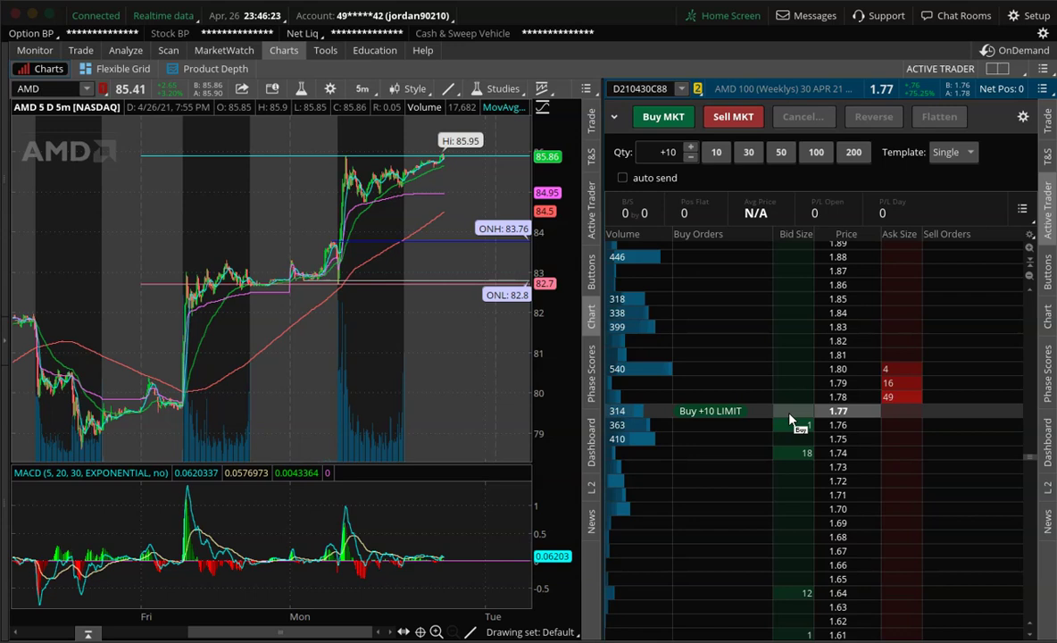
pyautogui.click(940, 116)
pyautogui.click(860, 254)
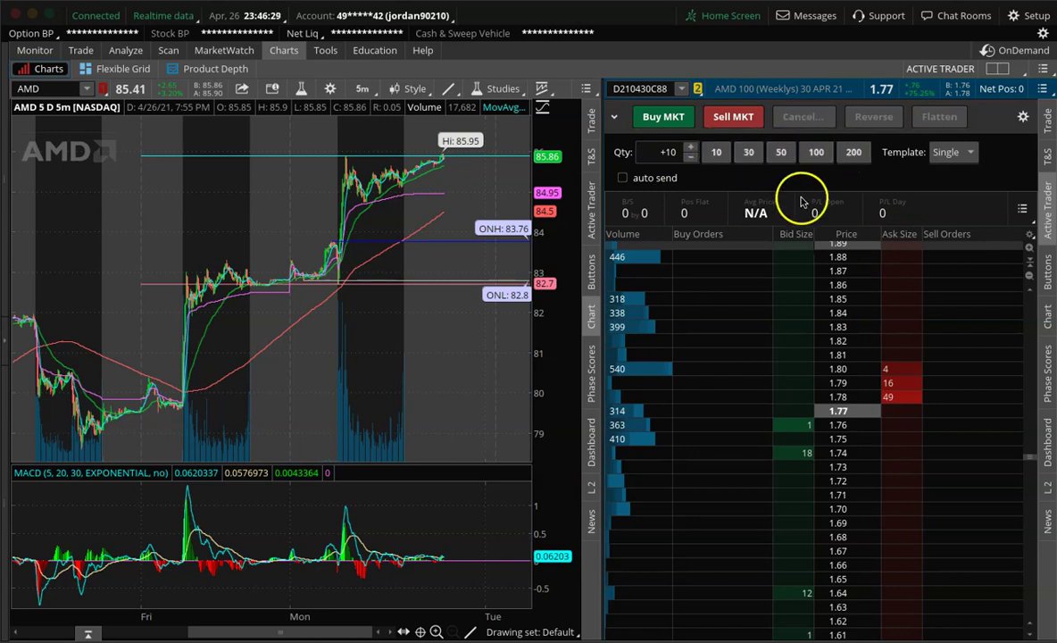
# Enable auto send for Active Trader orders and preview an instant limit buy at 1.77
pyautogui.click(622, 179)
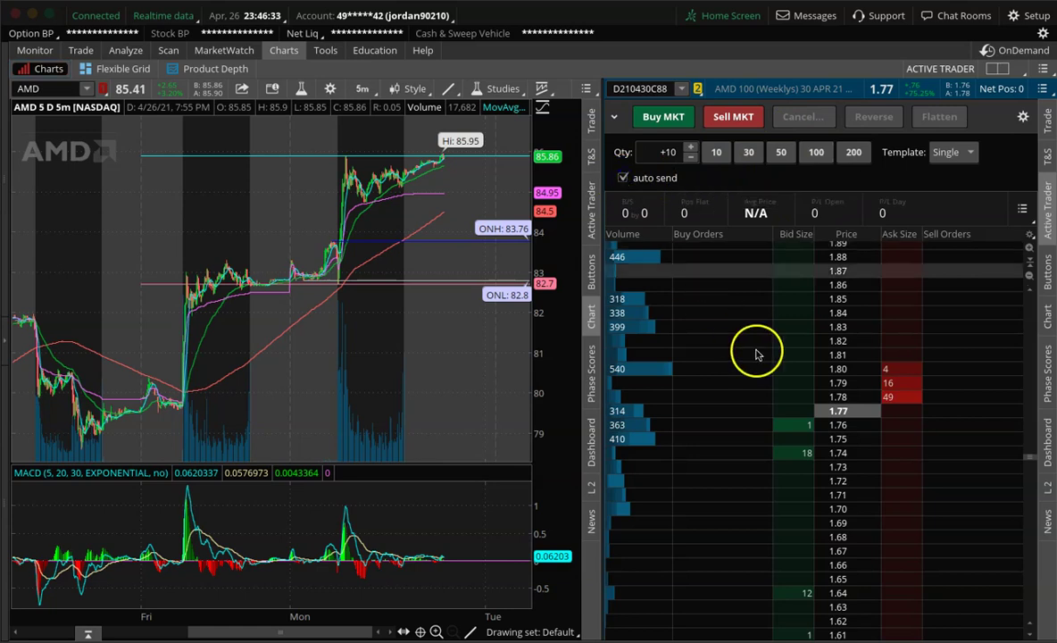
pyautogui.click(789, 413)
pyautogui.click(791, 413)
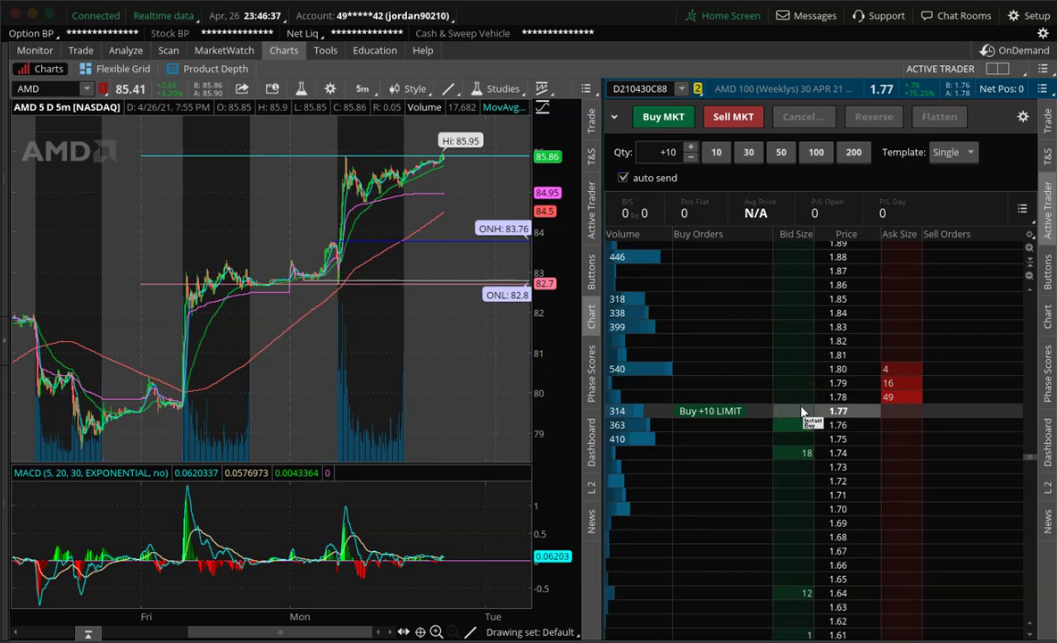
pyautogui.click(792, 414)
pyautogui.moveTo(791, 410); pyautogui.dragTo(965, 103)
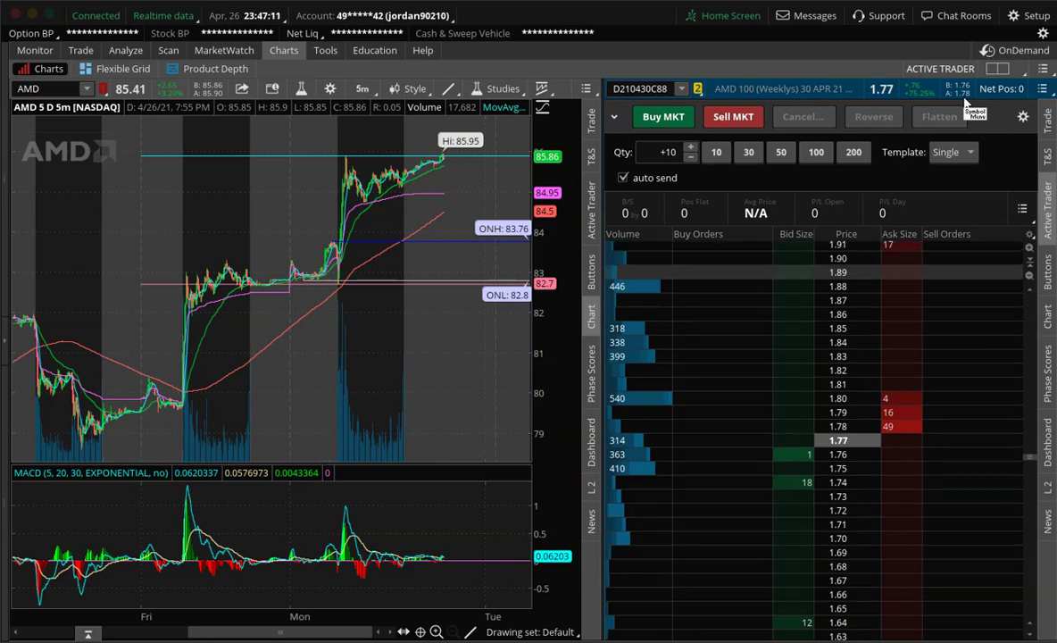
# Apply the TRG w/ bracket order template to the AMD call's orders
pyautogui.click(974, 142)
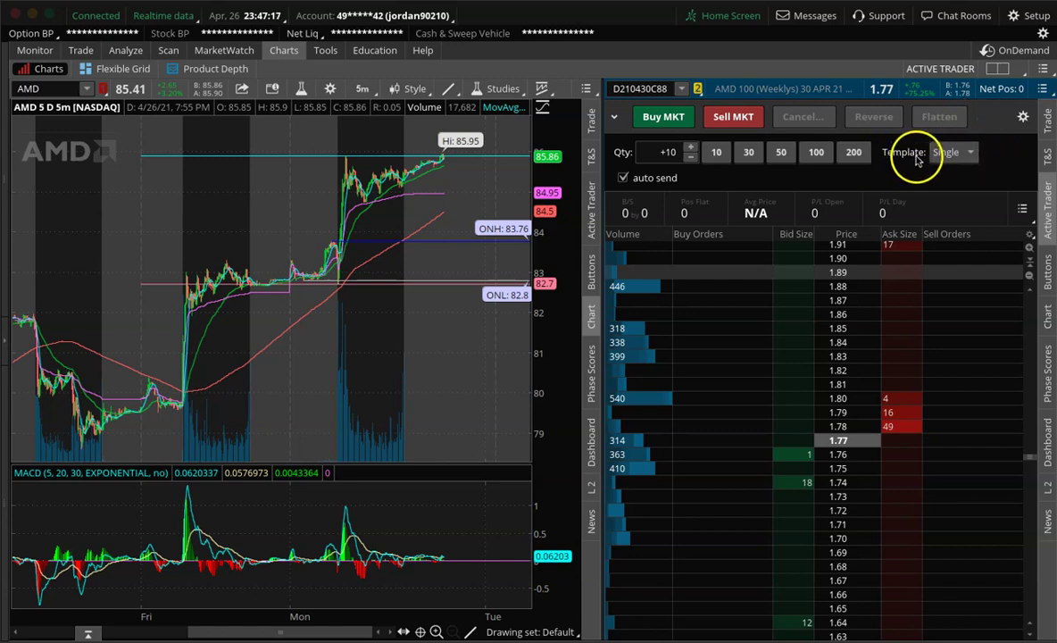
pyautogui.click(954, 154)
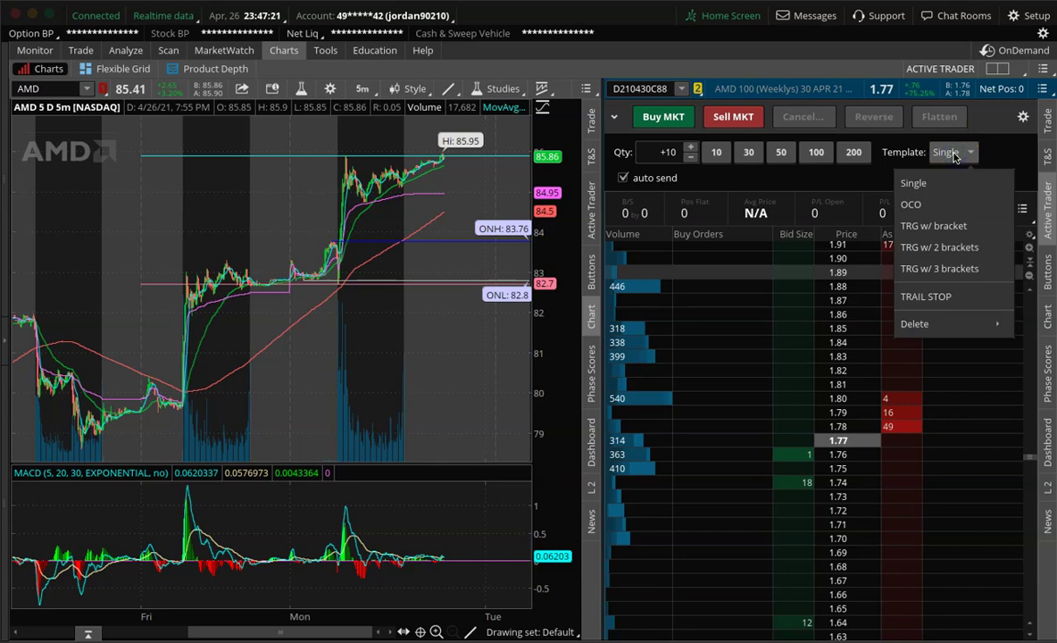
pyautogui.click(948, 227)
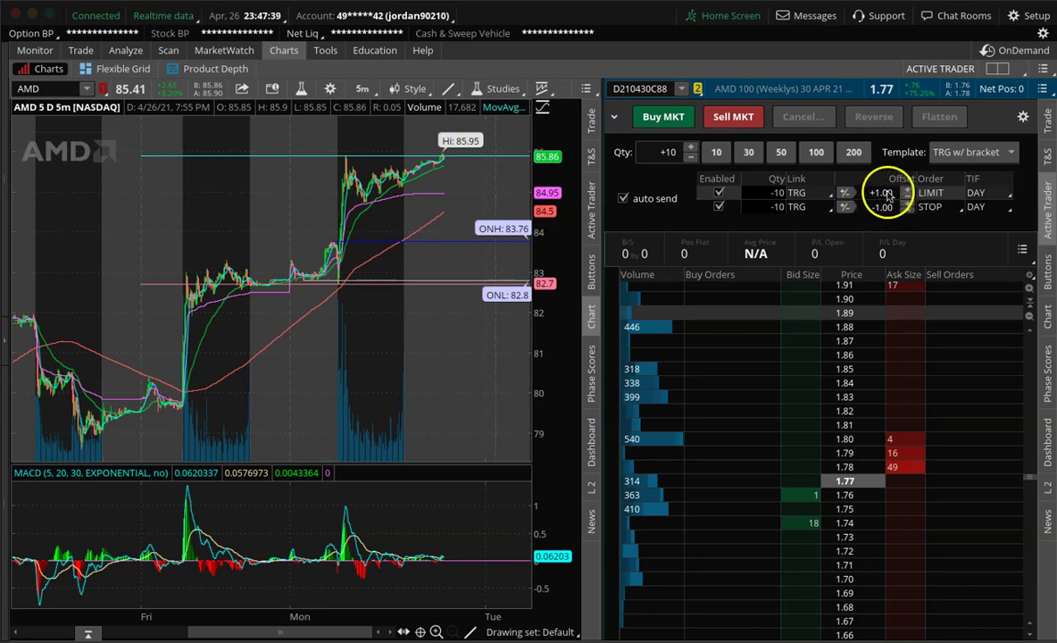
# Set the bracket's limit exit to a percent offset of +10.00 and preview the bracketed 10-contract buy at 1.77
pyautogui.click(848, 194)
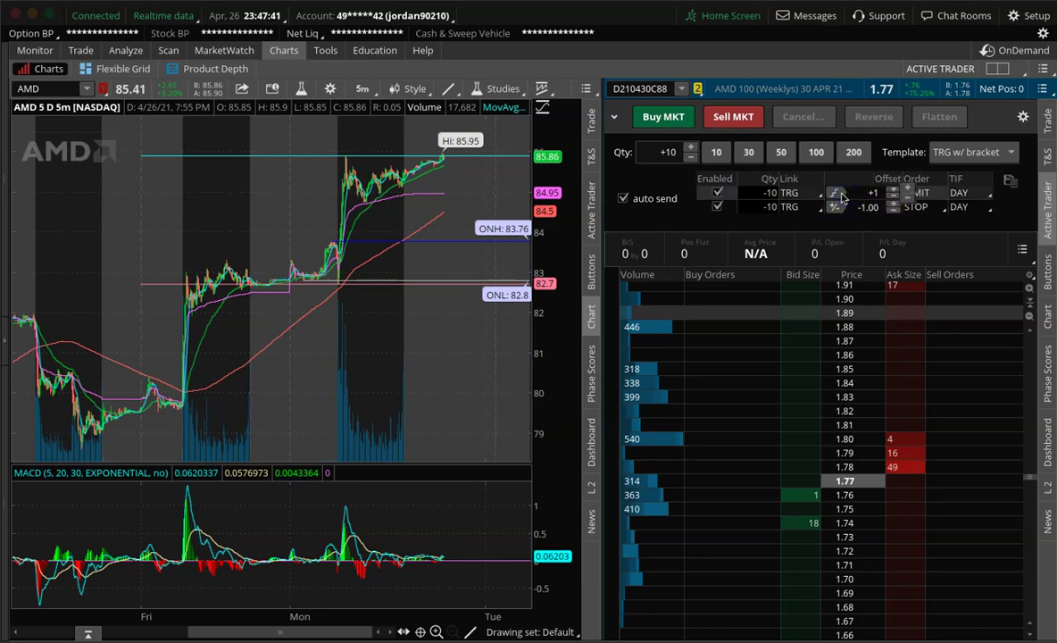
pyautogui.click(837, 192)
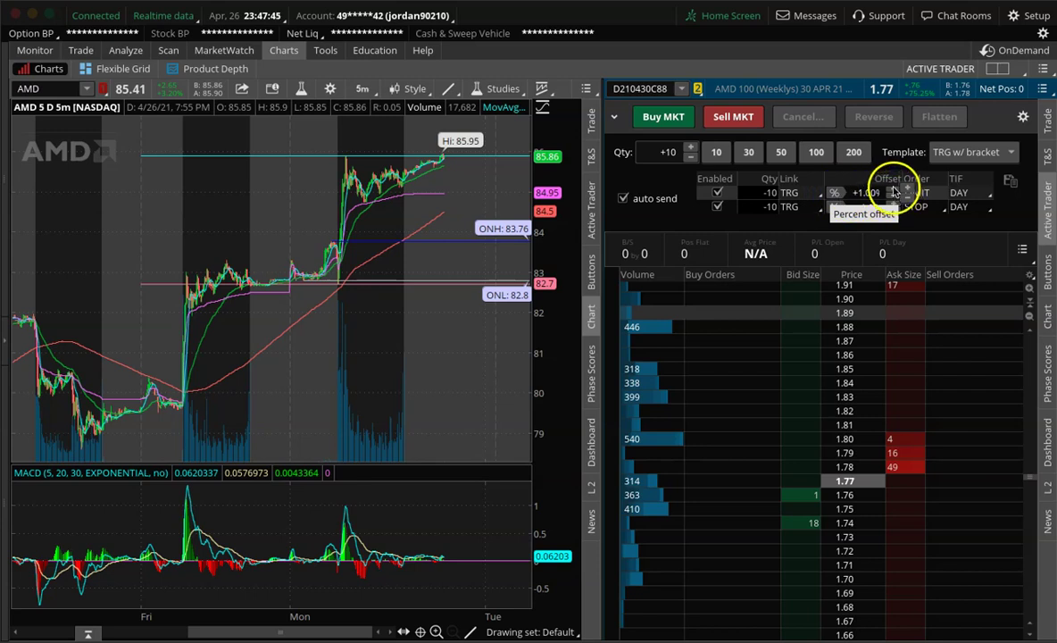
pyautogui.click(893, 188)
pyautogui.click(893, 188)
pyautogui.click(893, 188)
pyautogui.click(893, 188)
pyautogui.click(893, 189)
pyautogui.click(893, 189)
pyautogui.click(893, 189)
pyautogui.click(893, 188)
pyautogui.click(893, 189)
pyautogui.click(855, 197)
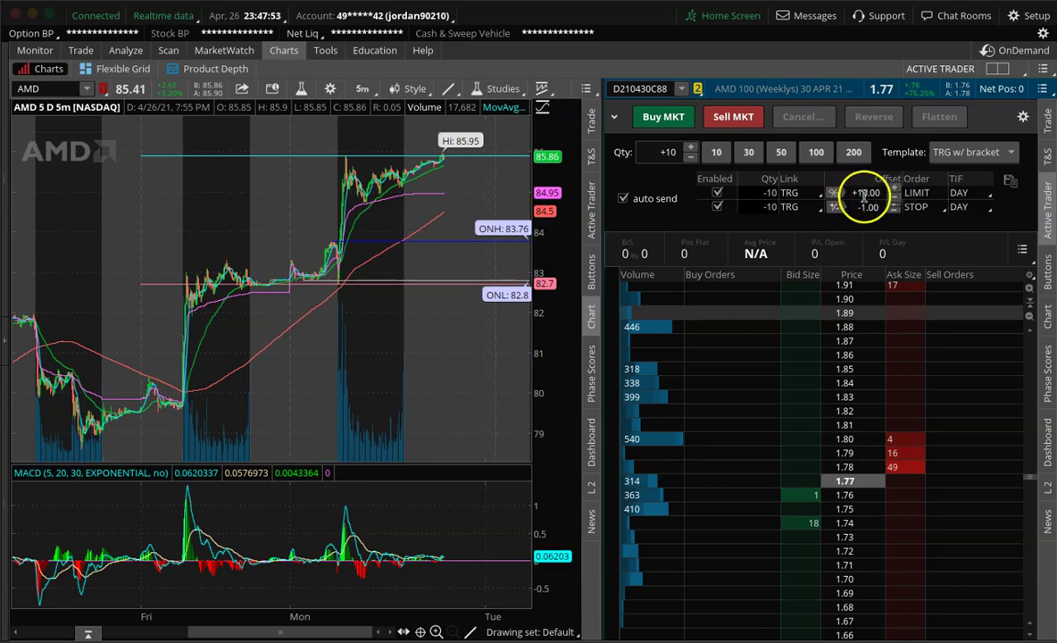
pyautogui.click(796, 482)
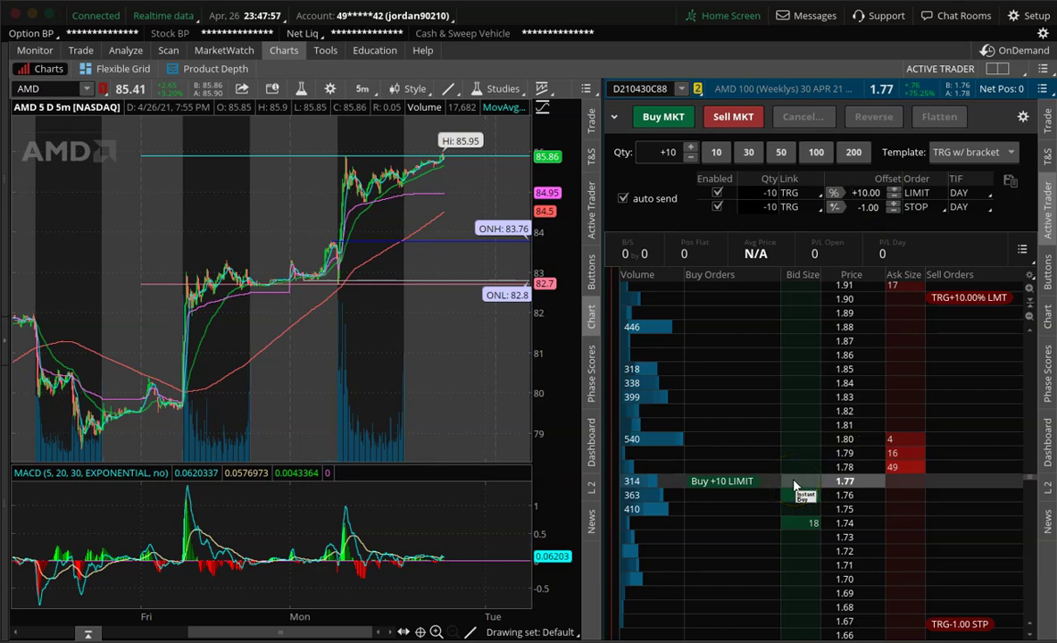
pyautogui.moveTo(795, 485); pyautogui.dragTo(798, 411)
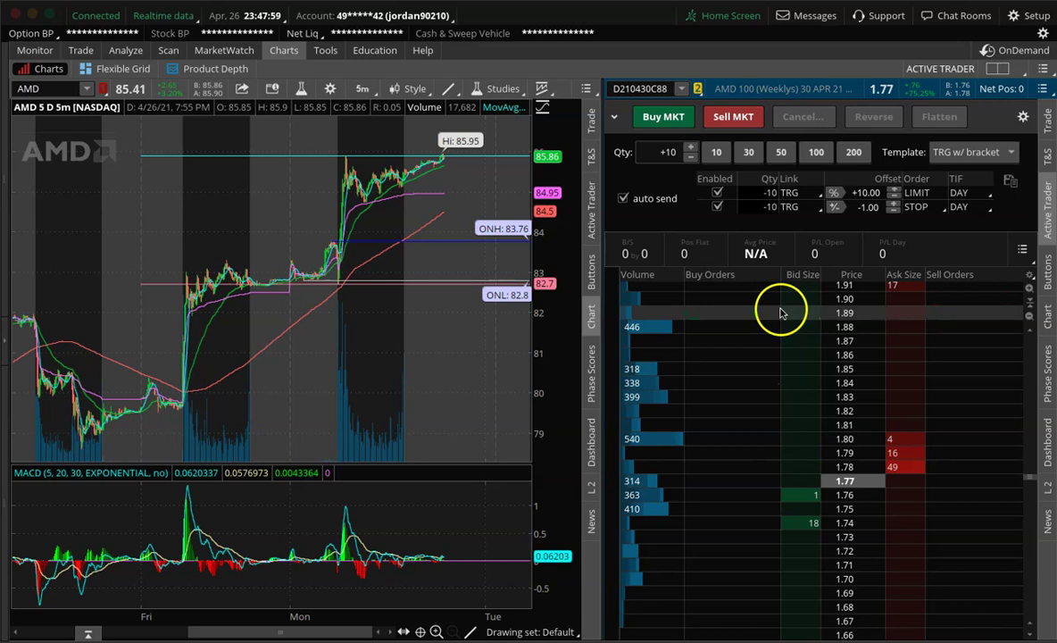
# Disable the bracket's limit exit and leave only the stop exit enabled for the AMD call
pyautogui.moveTo(808, 493); pyautogui.dragTo(792, 202)
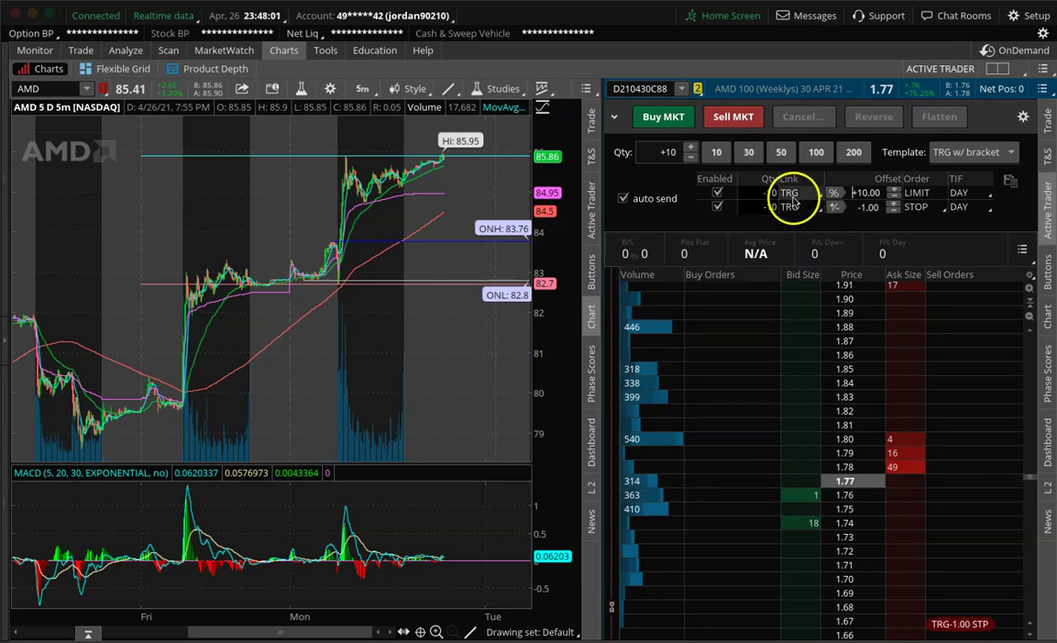
pyautogui.click(718, 194)
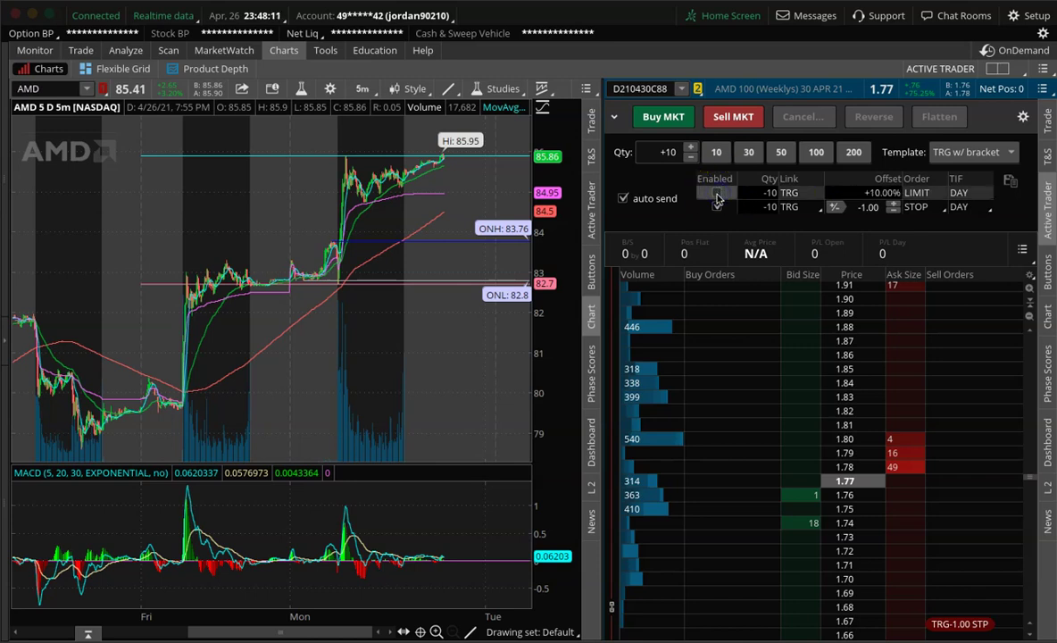
pyautogui.click(717, 207)
pyautogui.click(717, 209)
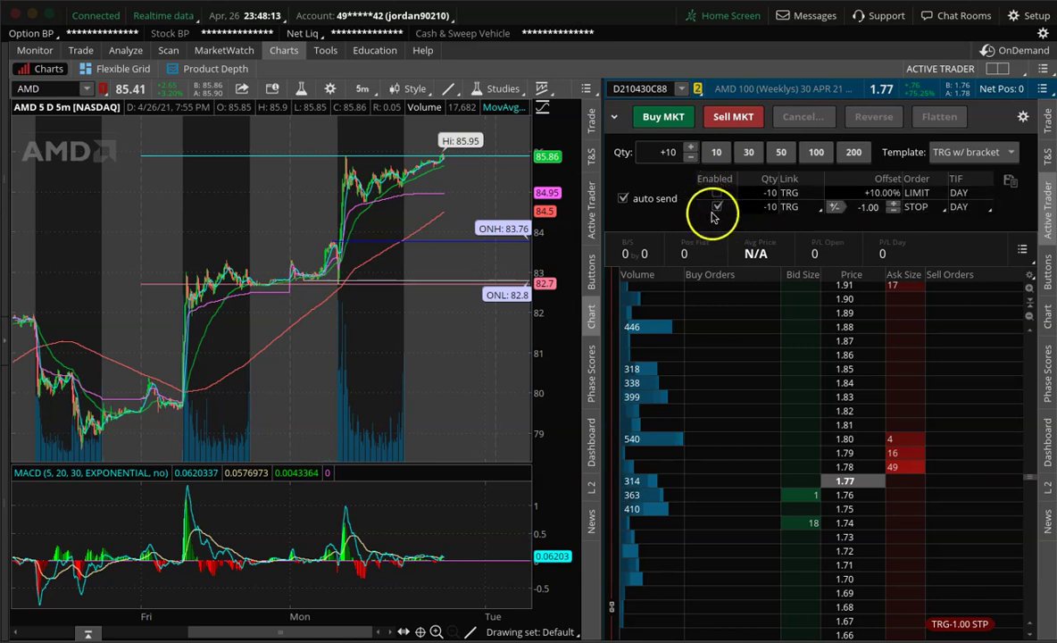
pyautogui.click(719, 208)
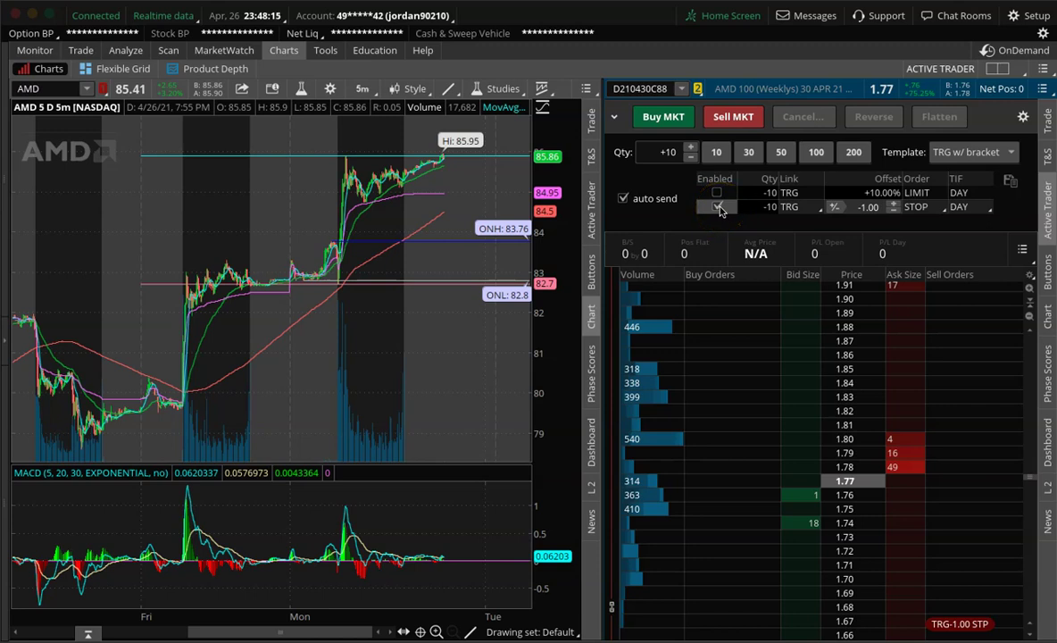
pyautogui.click(441, 185)
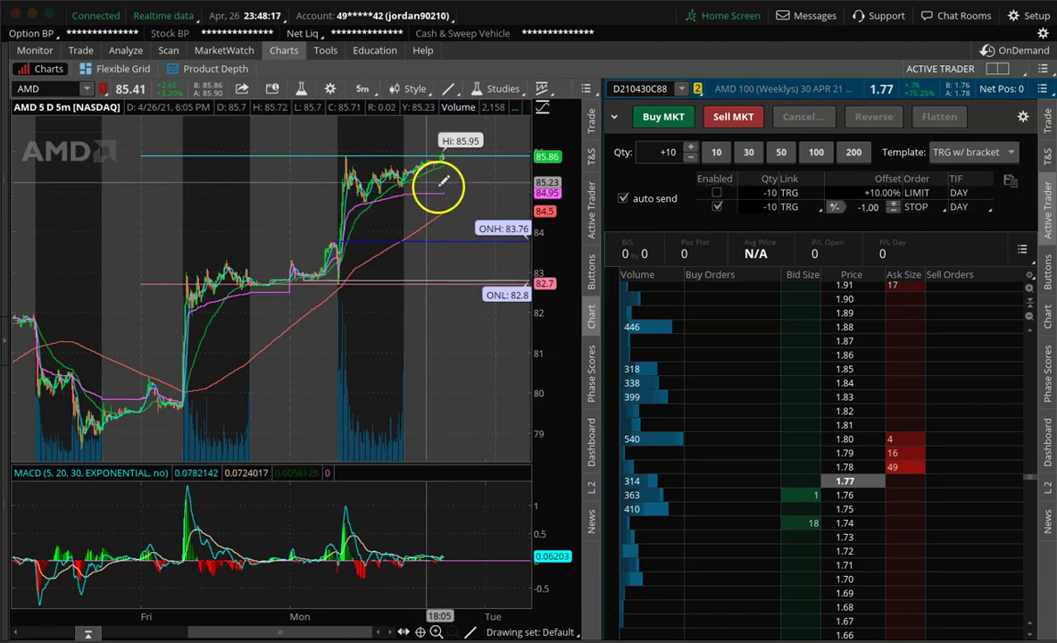
pyautogui.click(791, 257)
pyautogui.click(880, 192)
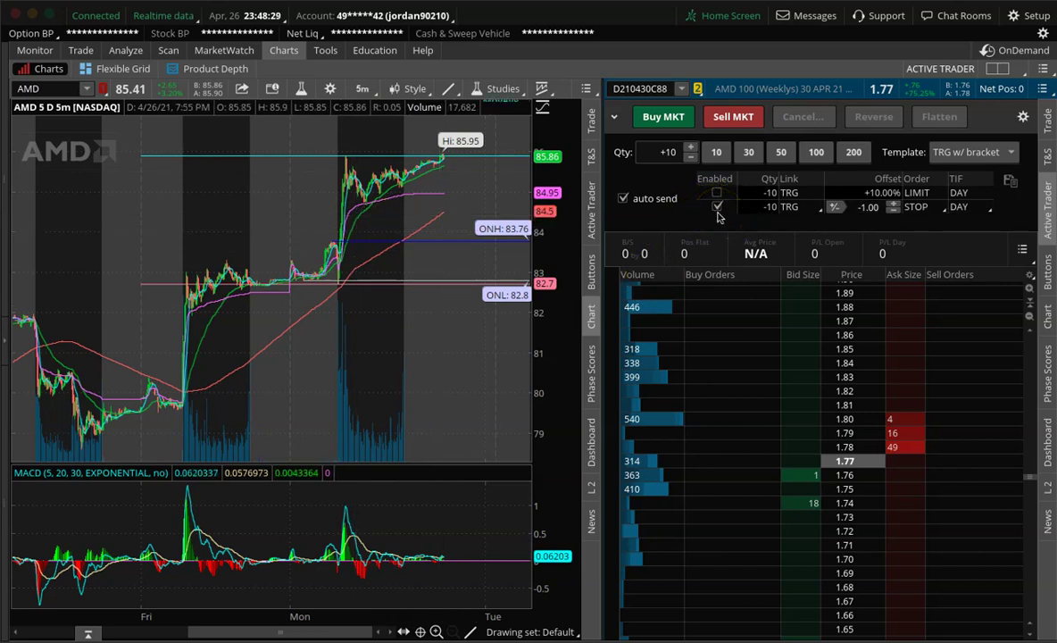
# Switch the stop exit to a percent offset of -20.00% and preview the 10-contract buy at 1.77
pyautogui.click(835, 207)
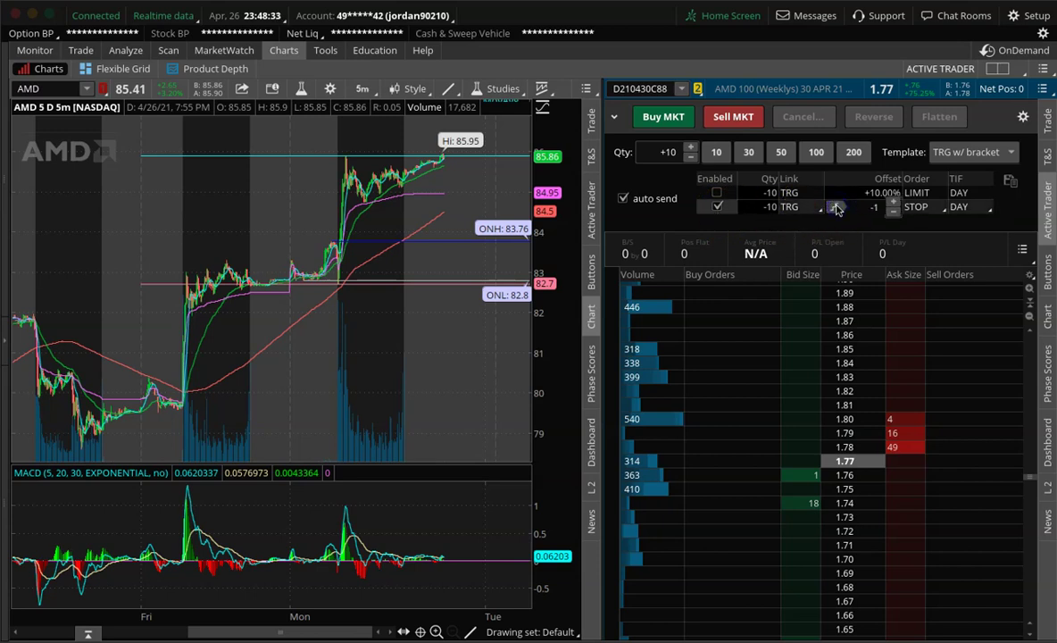
pyautogui.click(835, 207)
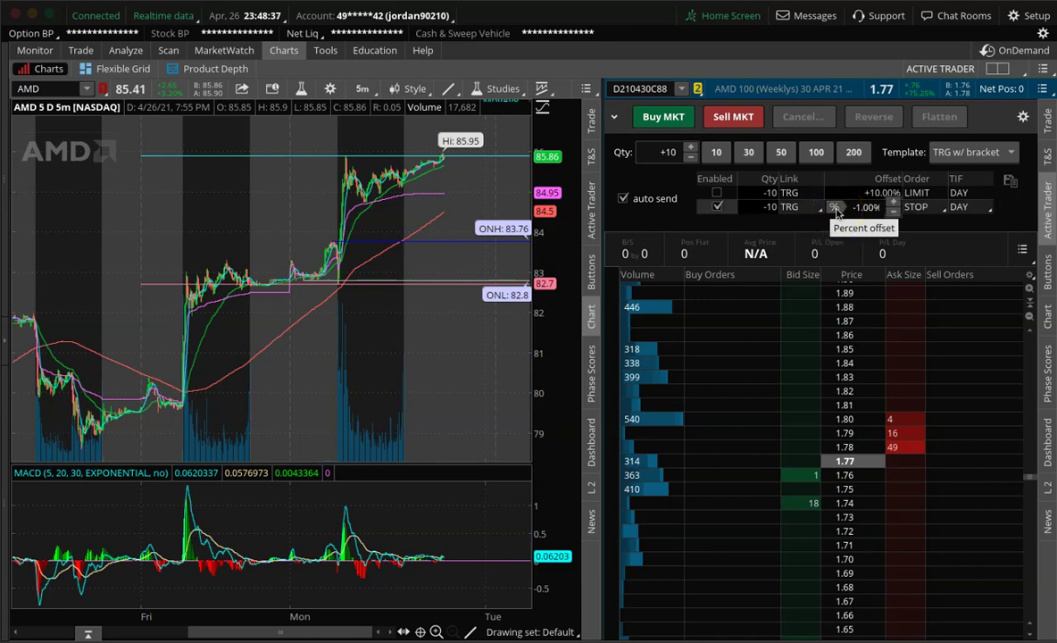
pyautogui.click(893, 210)
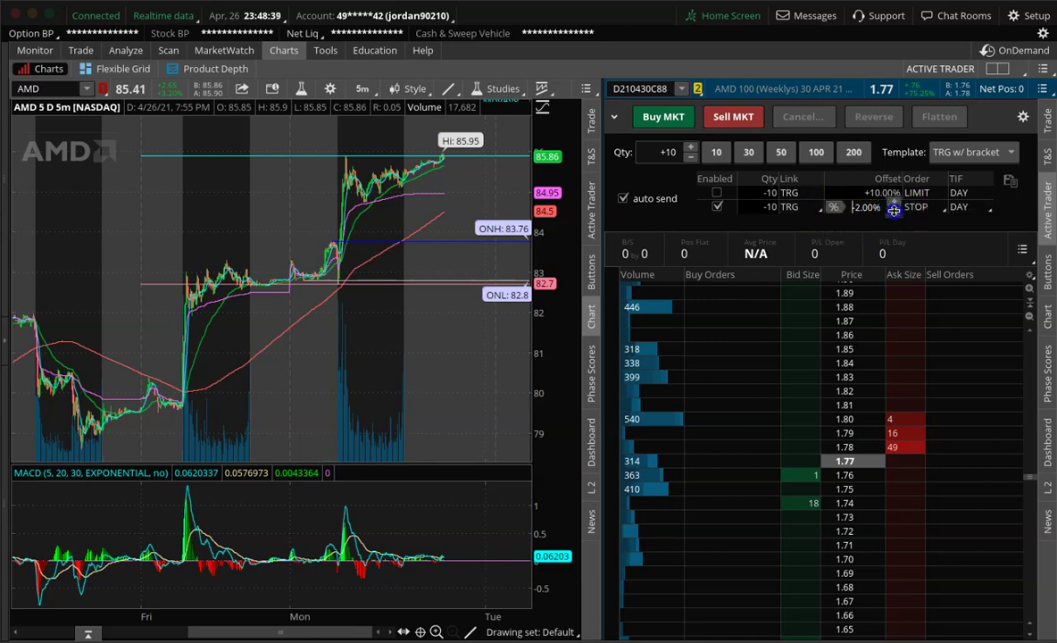
pyautogui.click(894, 210)
pyautogui.click(894, 210)
pyautogui.click(894, 209)
pyautogui.click(894, 210)
pyautogui.click(894, 210)
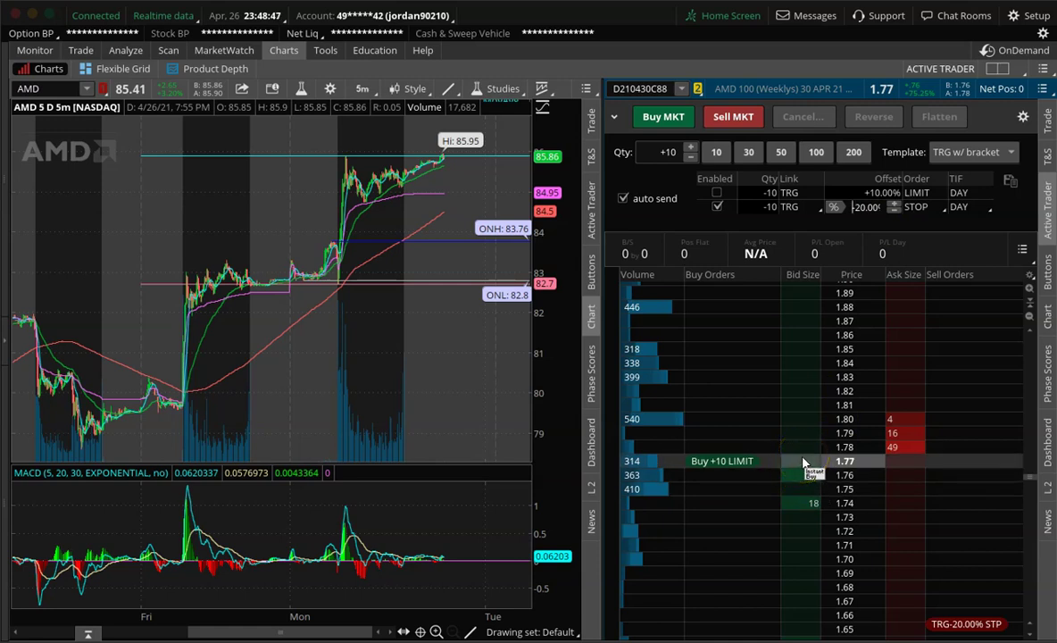
pyautogui.scroll(-3, 804, 464)
pyautogui.click(798, 384)
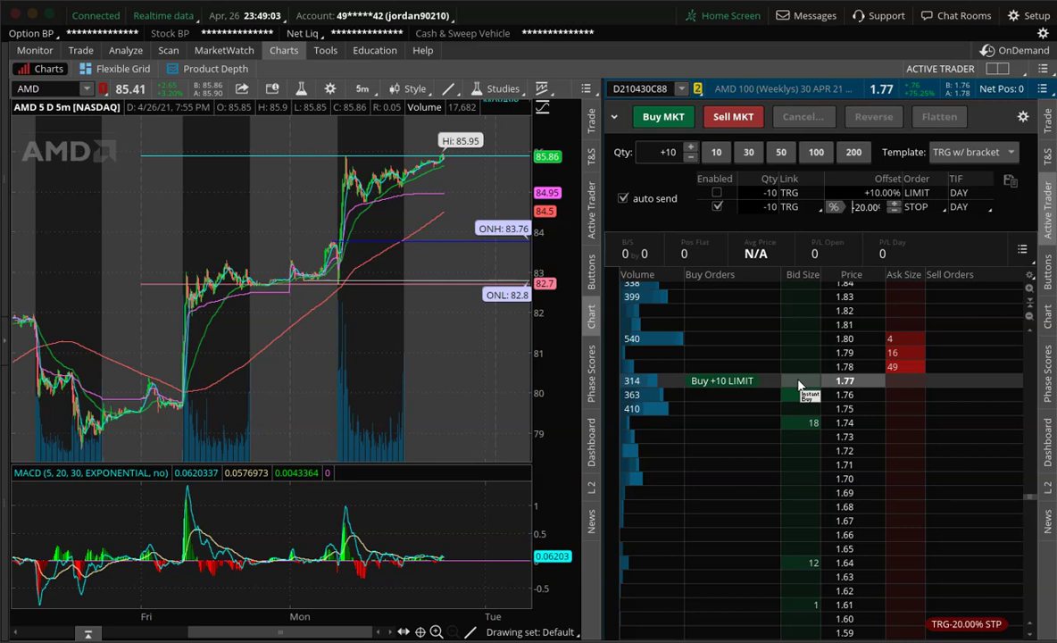
# Set the stop exit's percent offset to -15.00% and preview the buy at 1.77
pyautogui.click(894, 202)
pyautogui.click(891, 202)
pyautogui.click(892, 202)
pyautogui.click(891, 202)
pyautogui.click(891, 203)
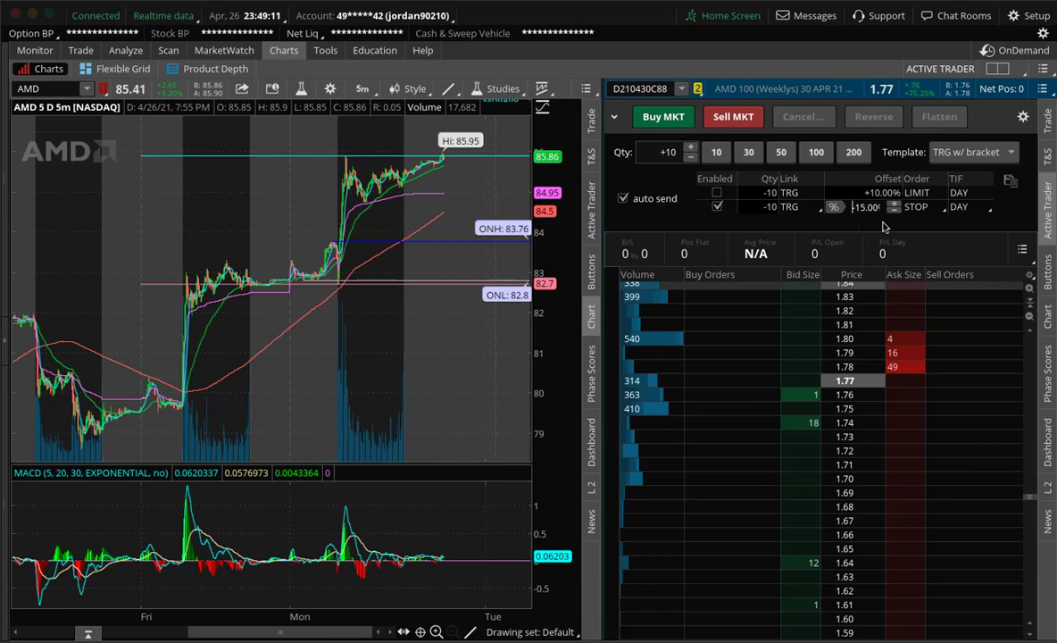
pyautogui.click(883, 210)
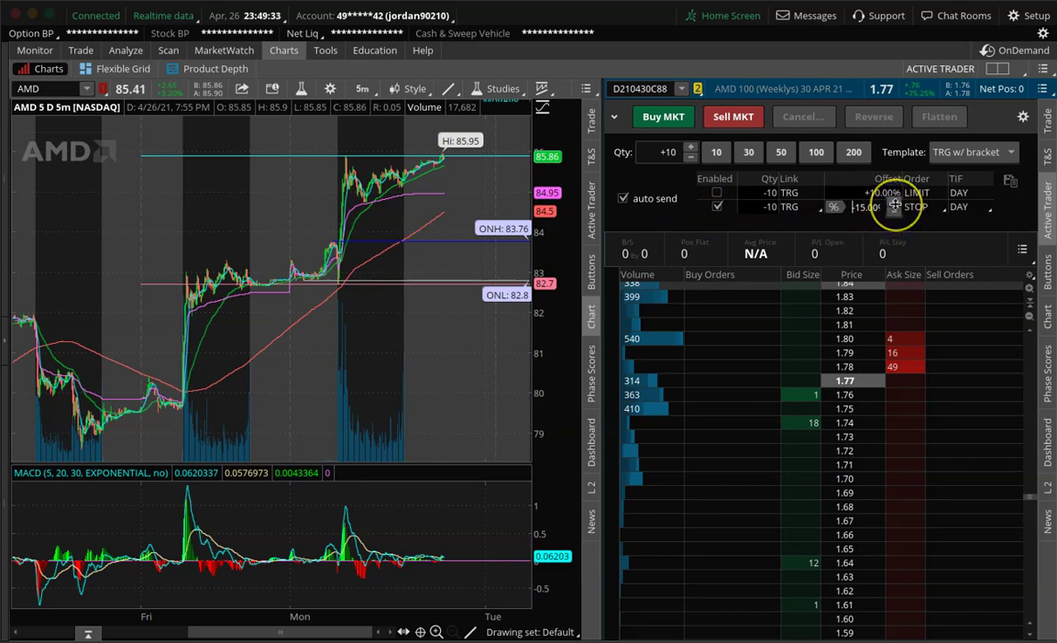
pyautogui.click(808, 381)
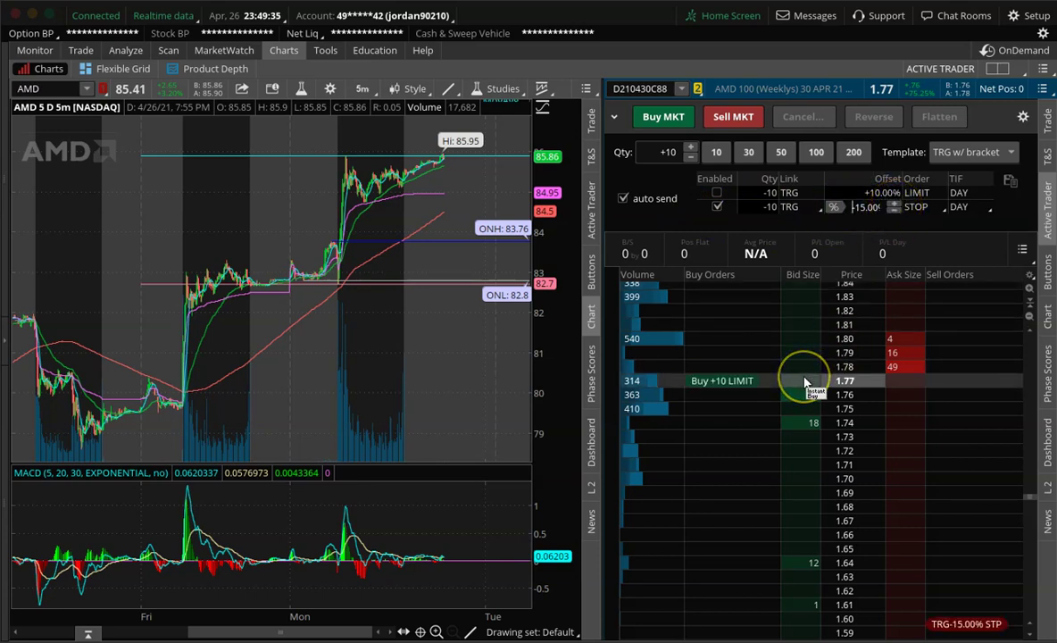
# Set the stop exit's percent offset to -10.00% and preview its stop level for a buy at 1.77
pyautogui.click(891, 203)
pyautogui.click(891, 204)
pyautogui.click(892, 204)
pyautogui.click(891, 203)
pyautogui.click(891, 204)
pyautogui.click(804, 382)
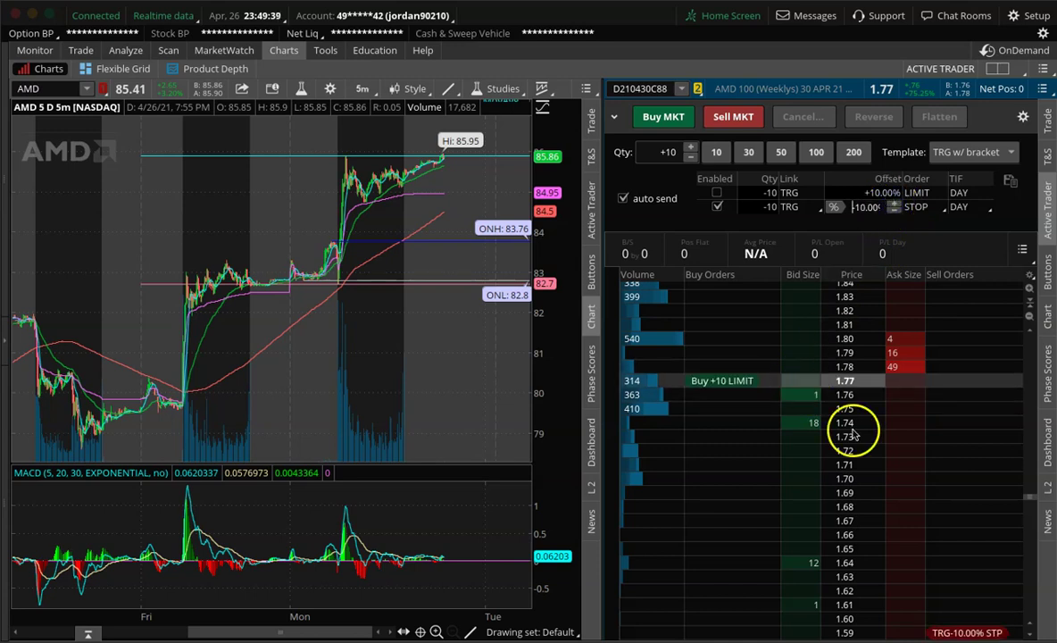
pyautogui.scroll(-5, 853, 433)
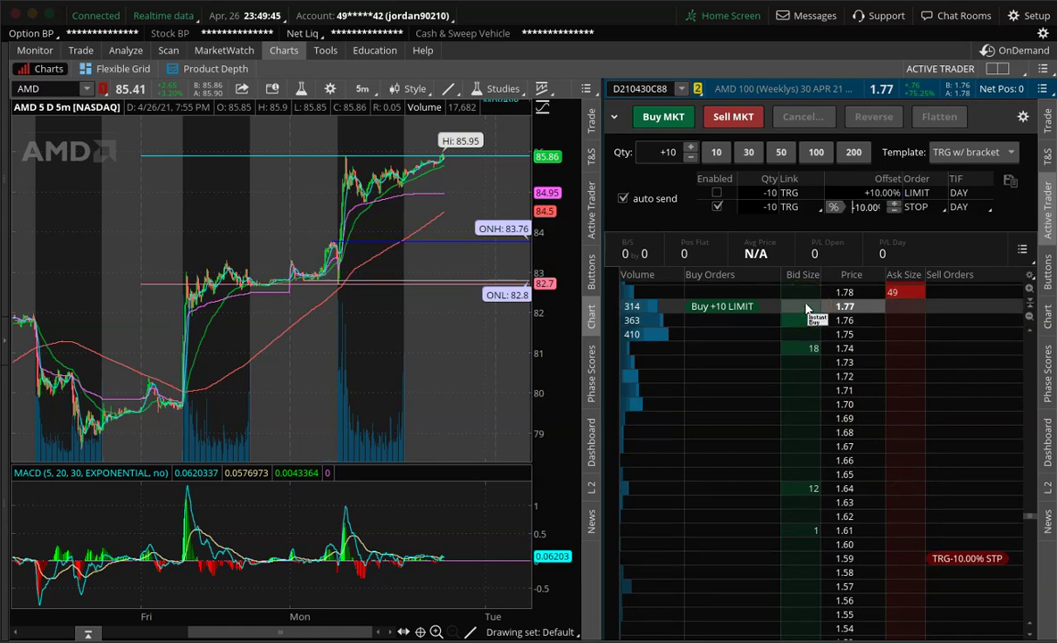
pyautogui.click(795, 308)
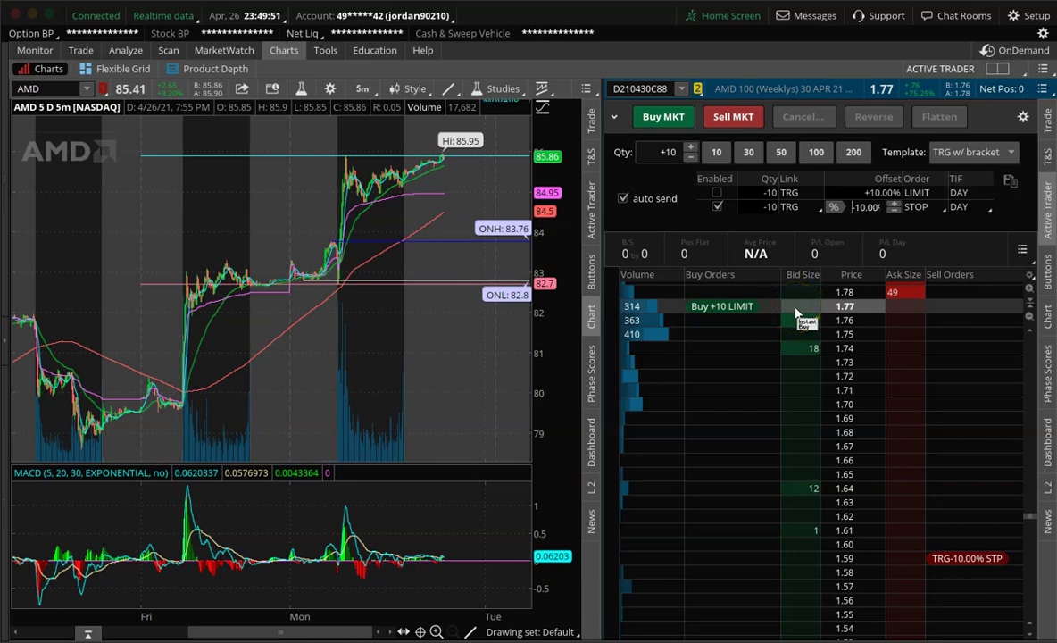
# Link the stop exit to MARK and change its order type to a trailing stop
pyautogui.click(794, 214)
pyautogui.click(788, 337)
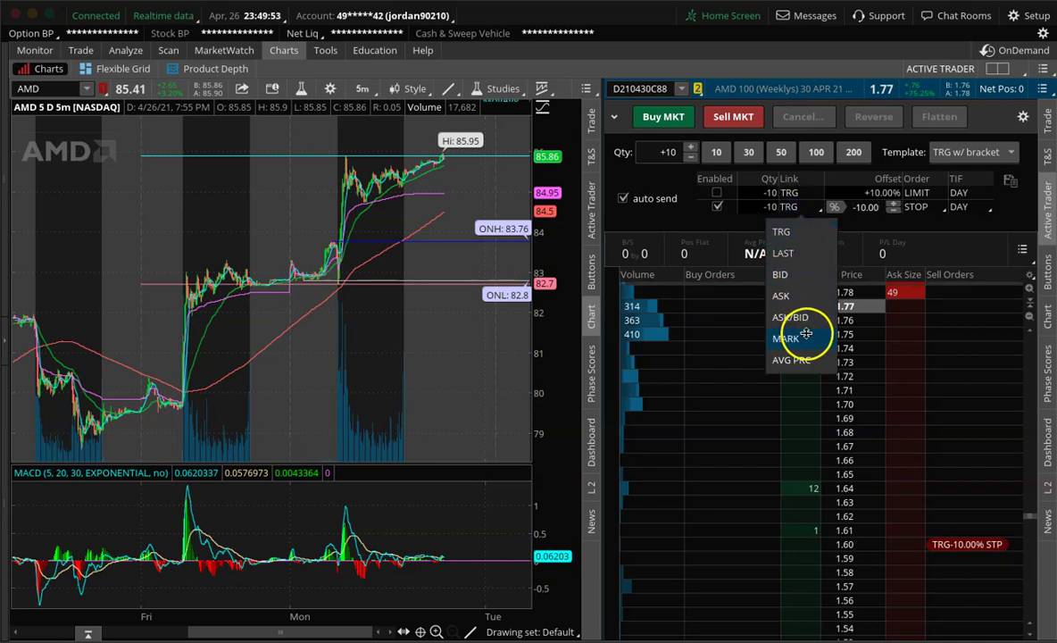
pyautogui.click(928, 207)
pyautogui.click(927, 256)
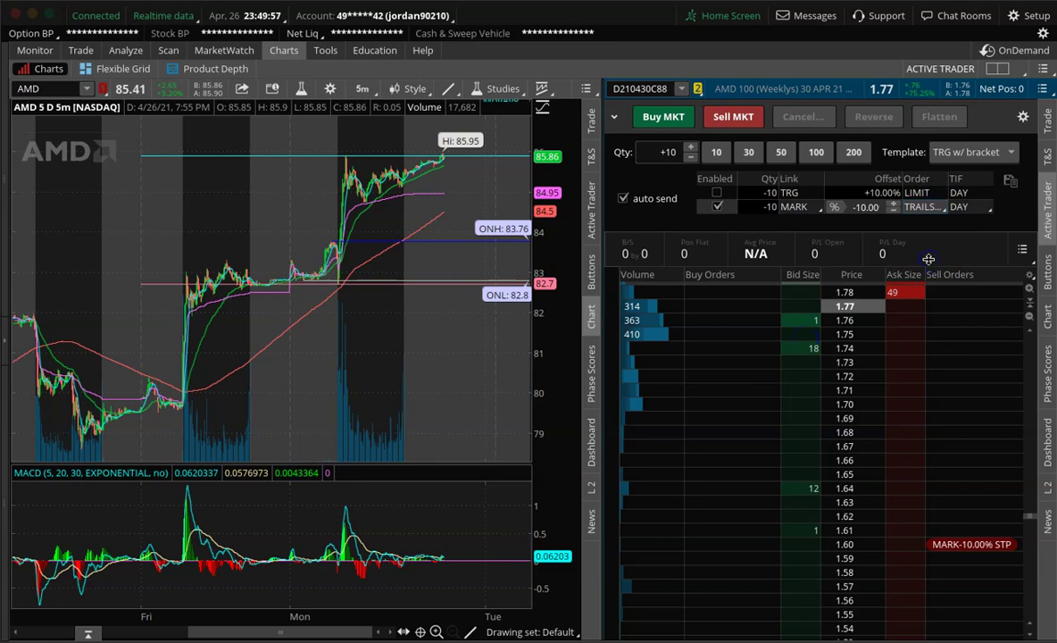
# Preview the 10-contract limit buy at 1.77 with its trailing stop, and buy stops at 1.84 and 1.85
pyautogui.scroll(3, 725, 427)
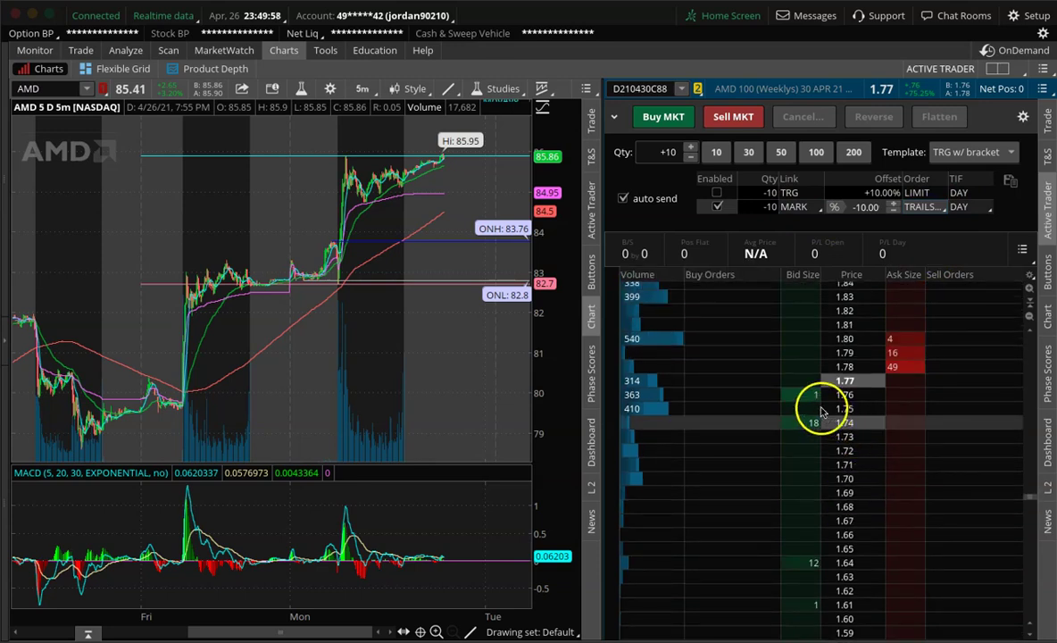
pyautogui.click(808, 382)
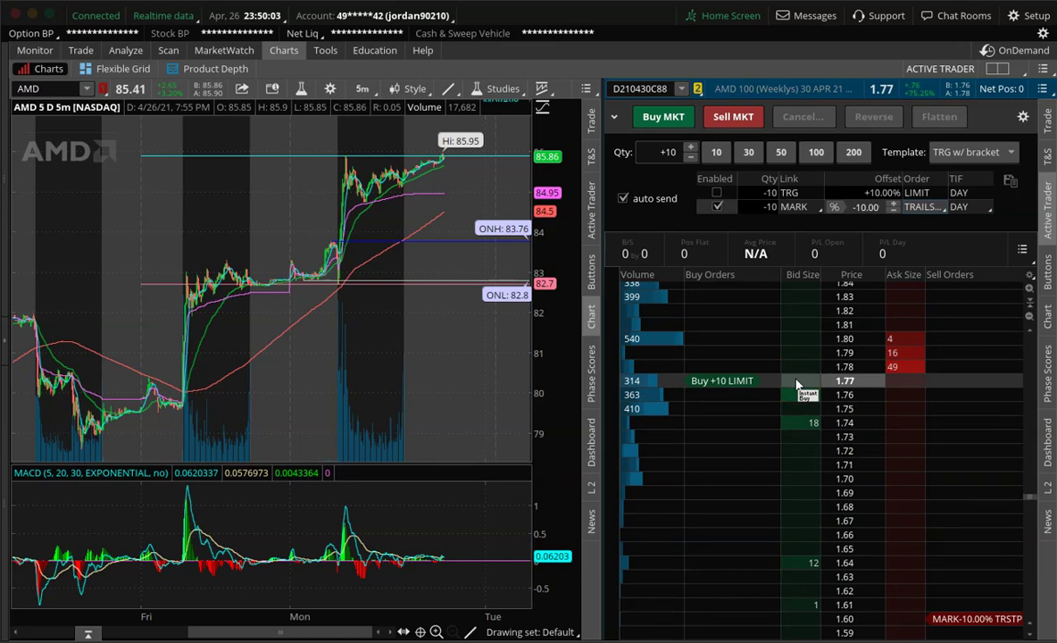
pyautogui.moveTo(798, 384); pyautogui.dragTo(797, 289)
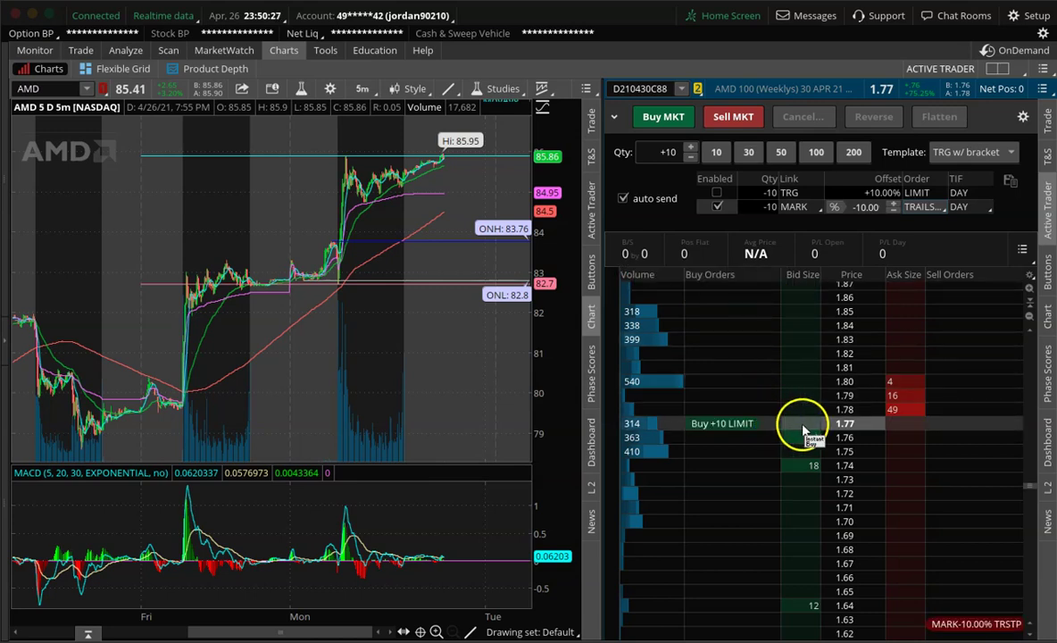
pyautogui.click(794, 311)
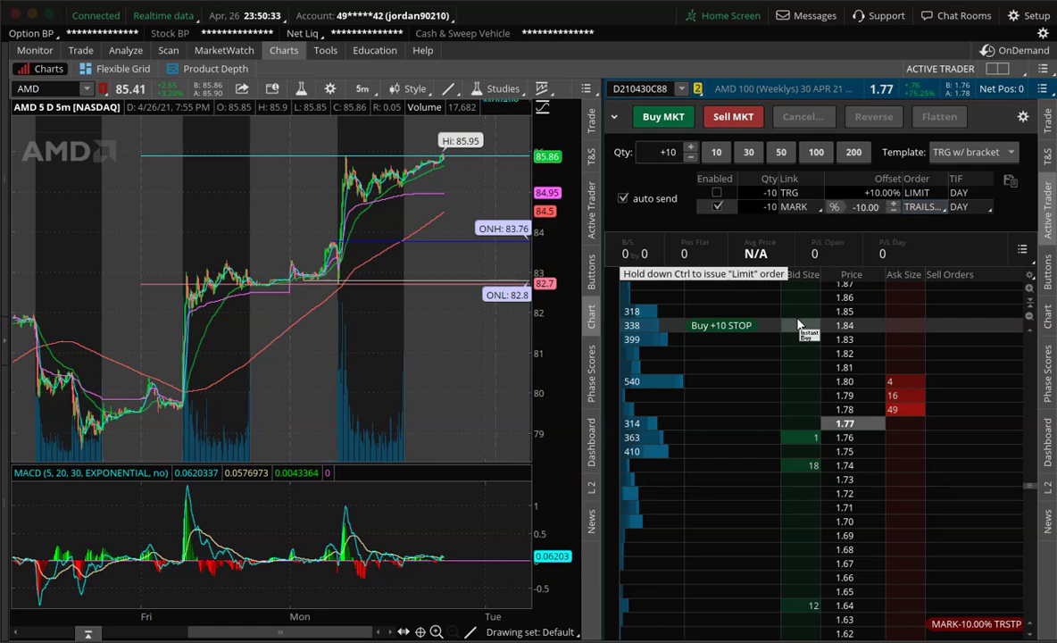
pyautogui.click(799, 324)
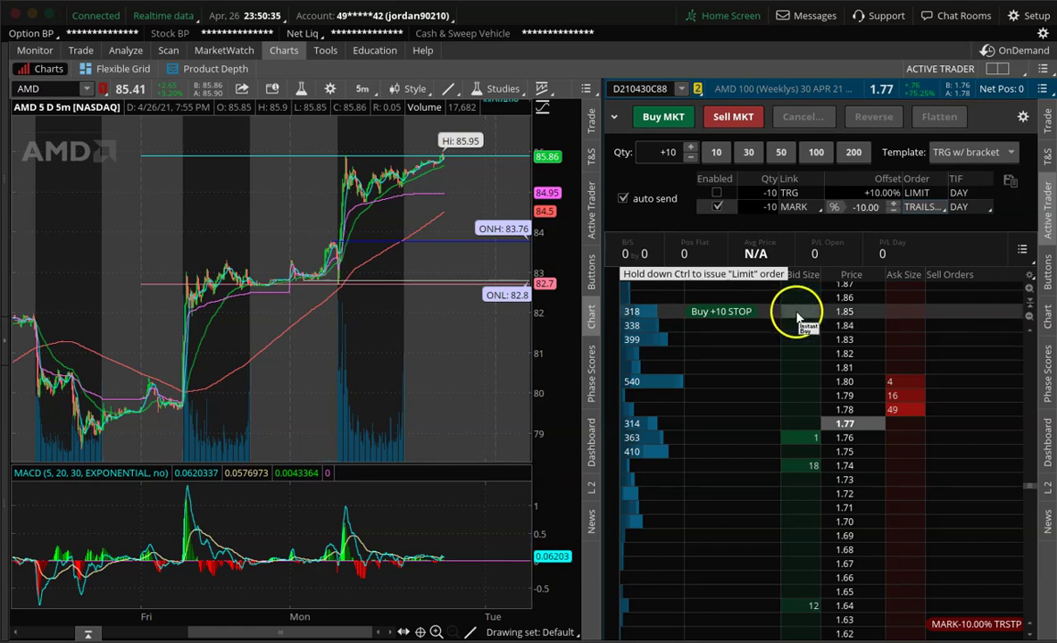
pyautogui.click(799, 361)
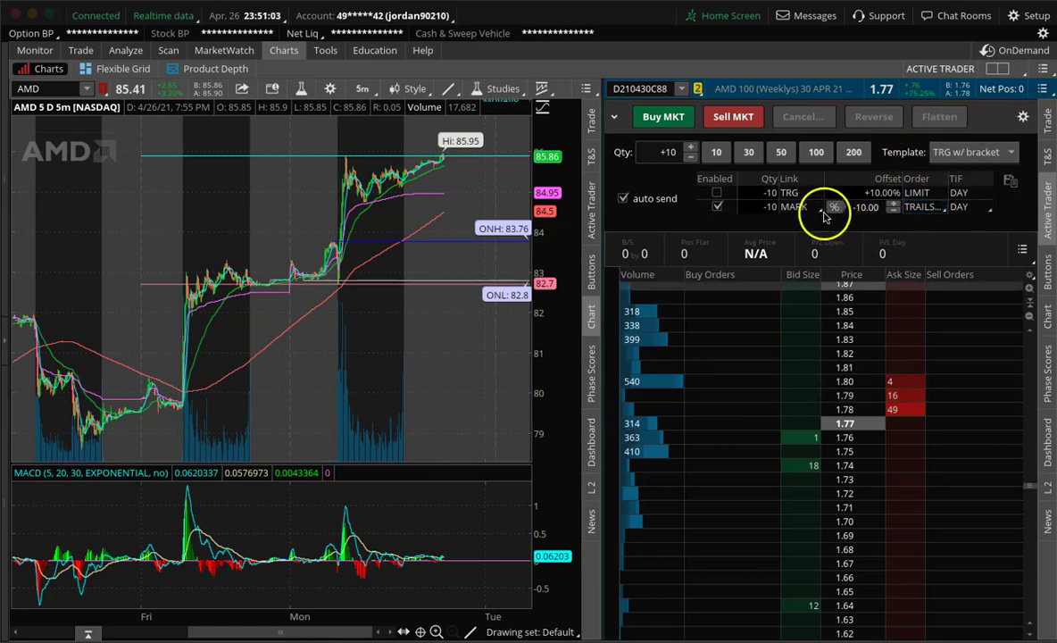
# Apply the saved TRAIL STOP order template to the AMD call's orders
pyautogui.click(1010, 180)
pyautogui.click(671, 201)
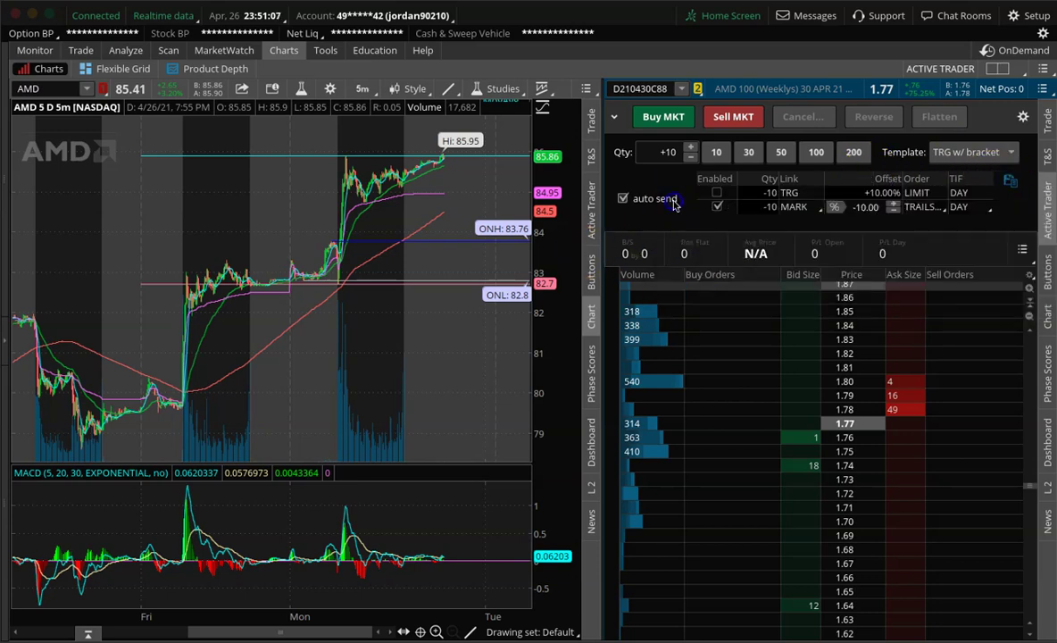
pyautogui.click(958, 152)
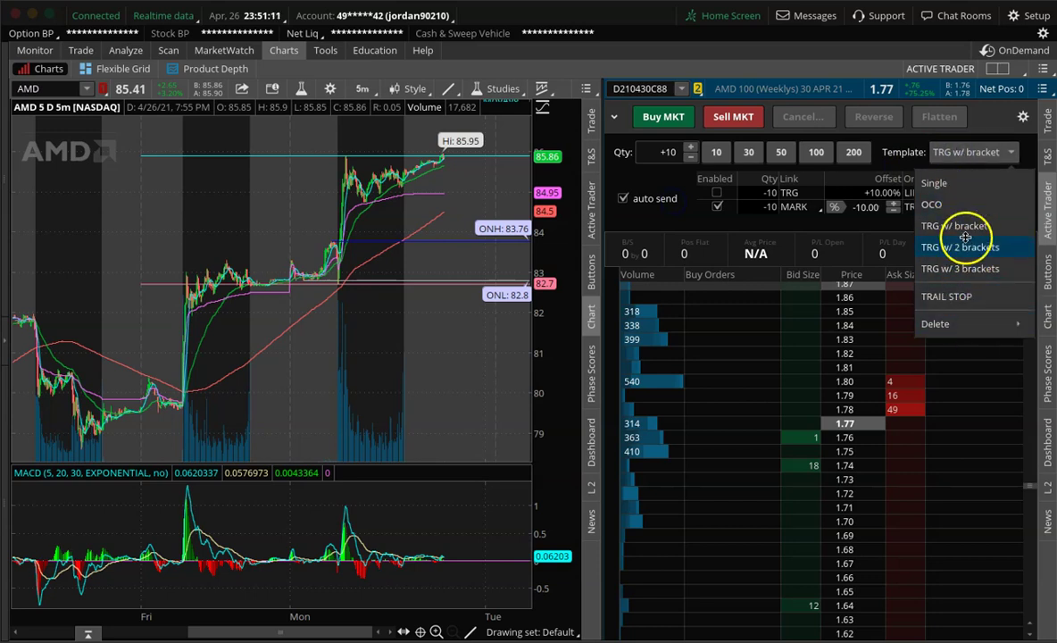
pyautogui.click(949, 296)
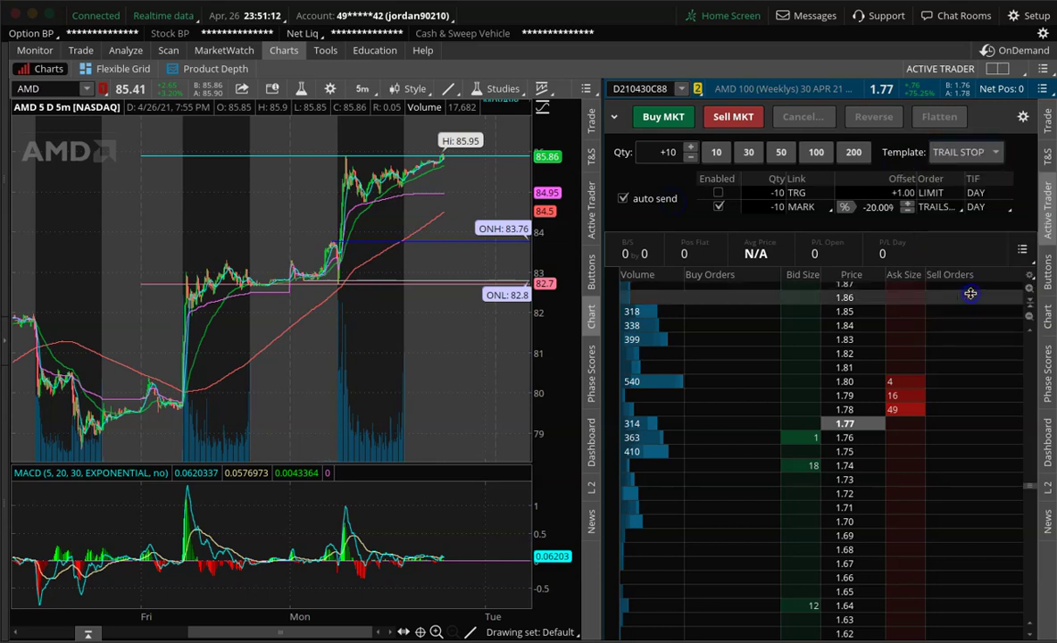
pyautogui.click(936, 154)
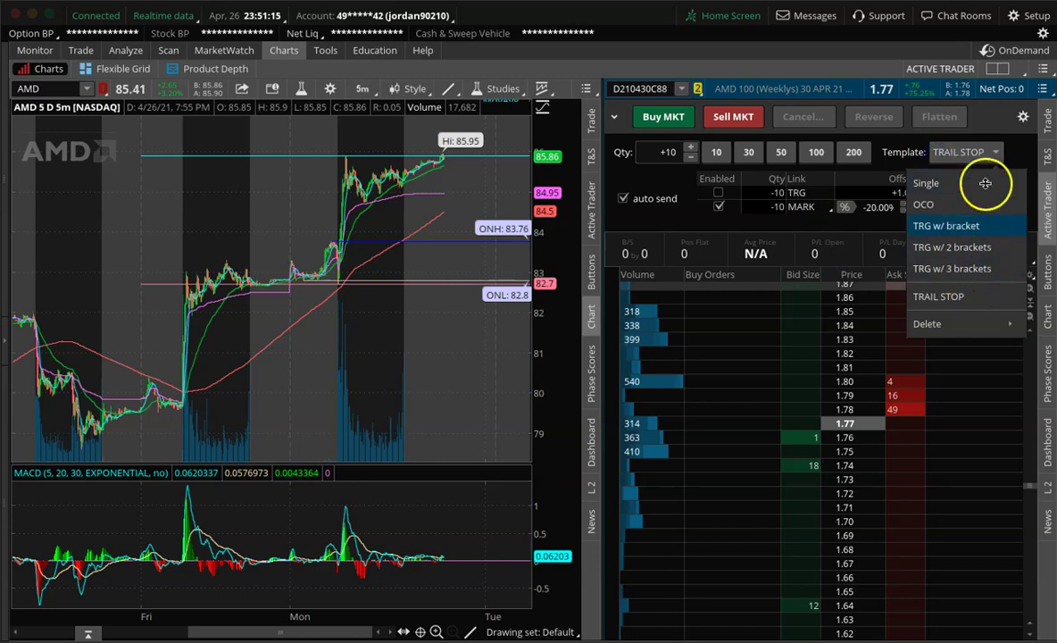
pyautogui.click(1020, 150)
# Examine the available items for customizing the Active Trader buttons, leaving the current set as it is
pyautogui.click(1023, 116)
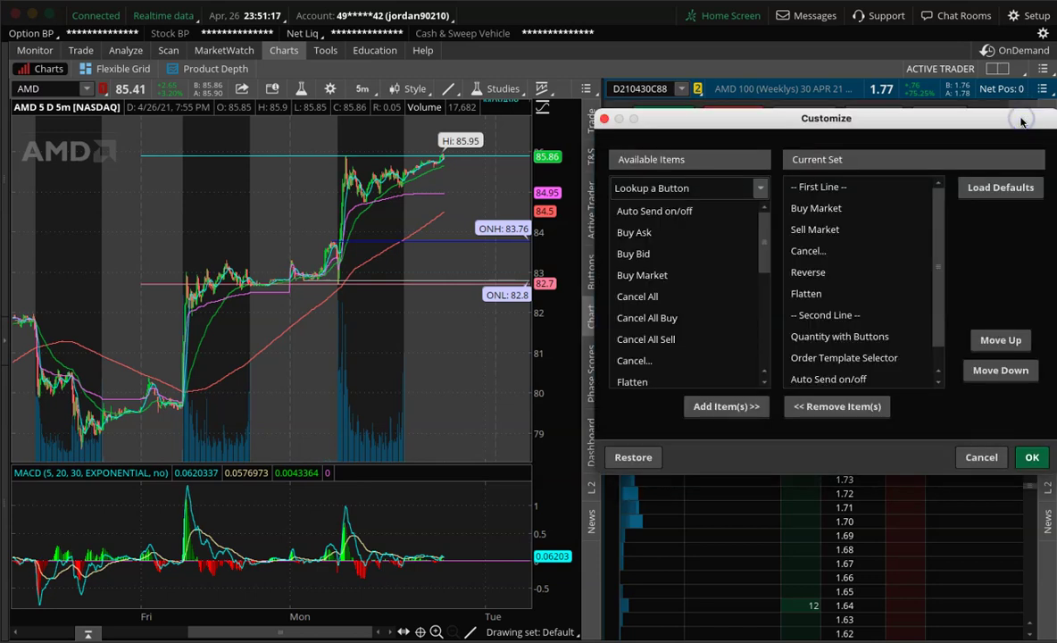
pyautogui.scroll(-5, 701, 294)
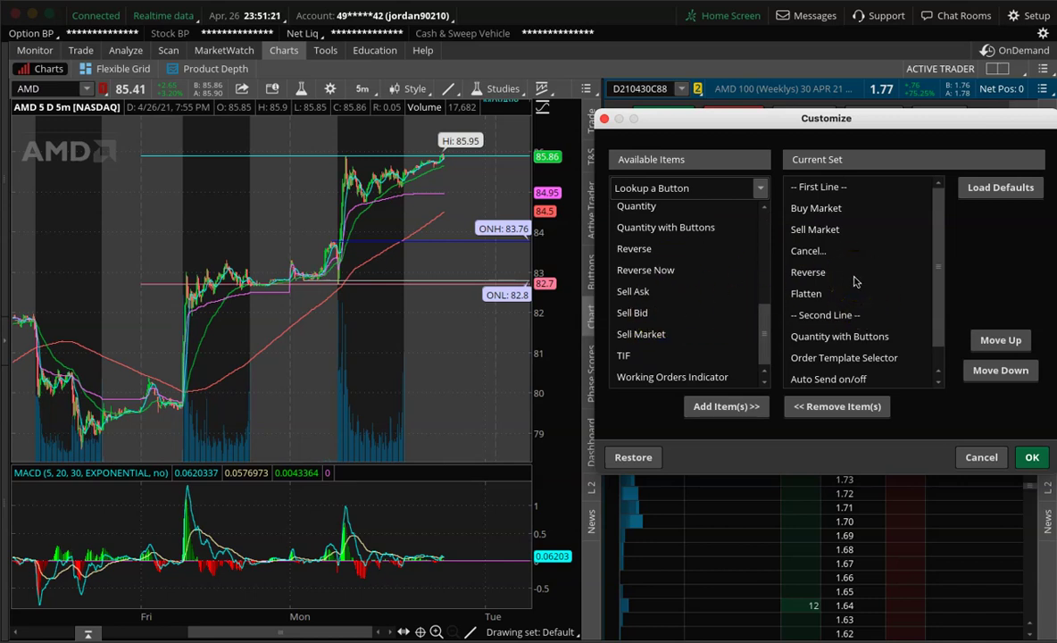
pyautogui.click(978, 458)
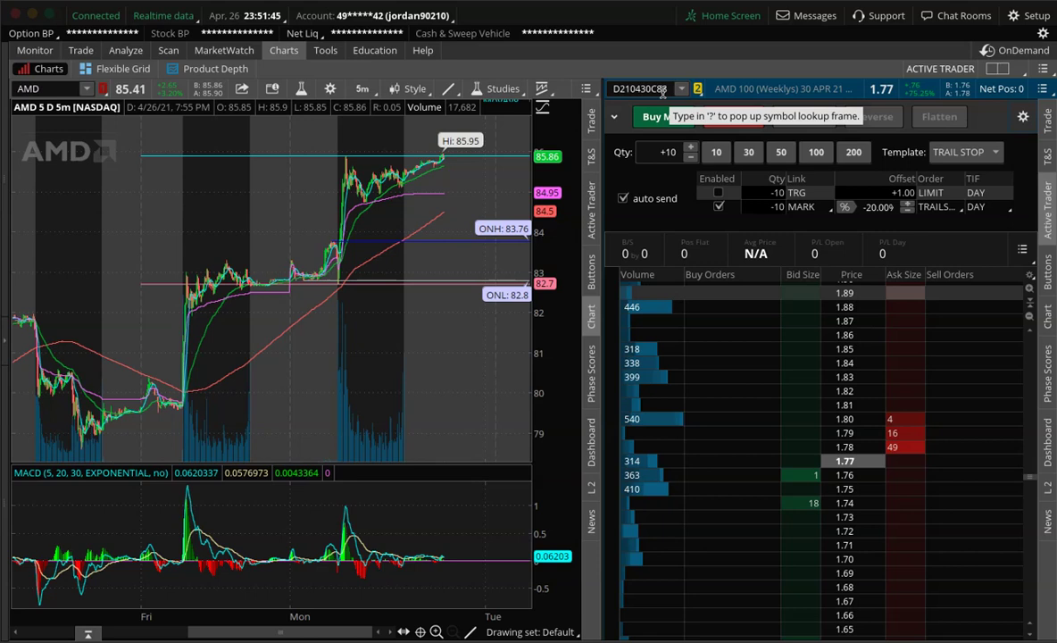
# Check the AMD option chain and load the 30 APR 21 88 put in Active Trader beside the AMD chart
pyautogui.click(82, 50)
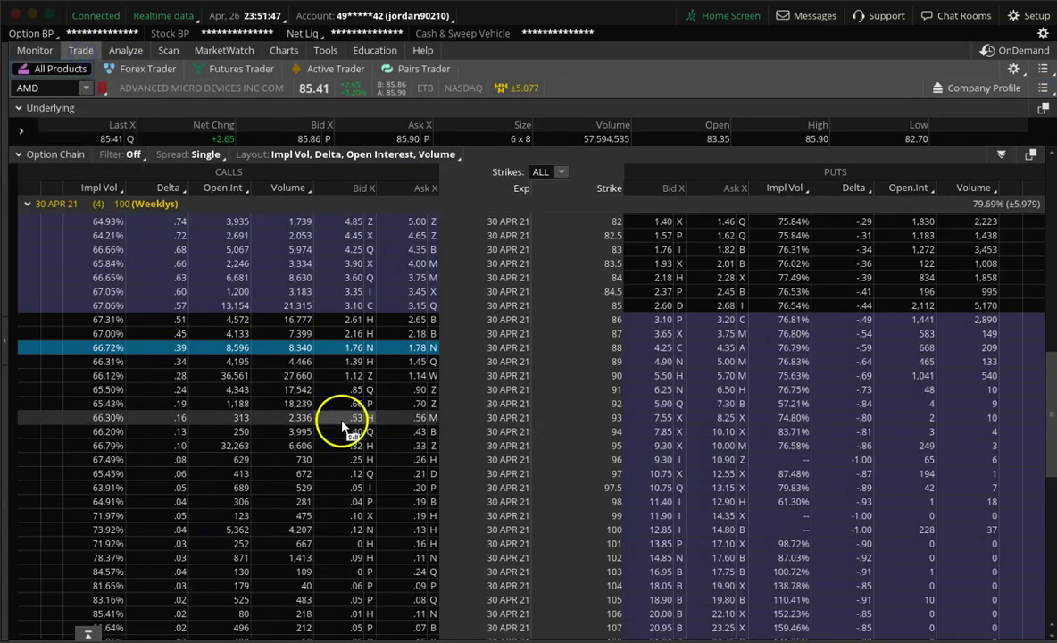
pyautogui.click(284, 50)
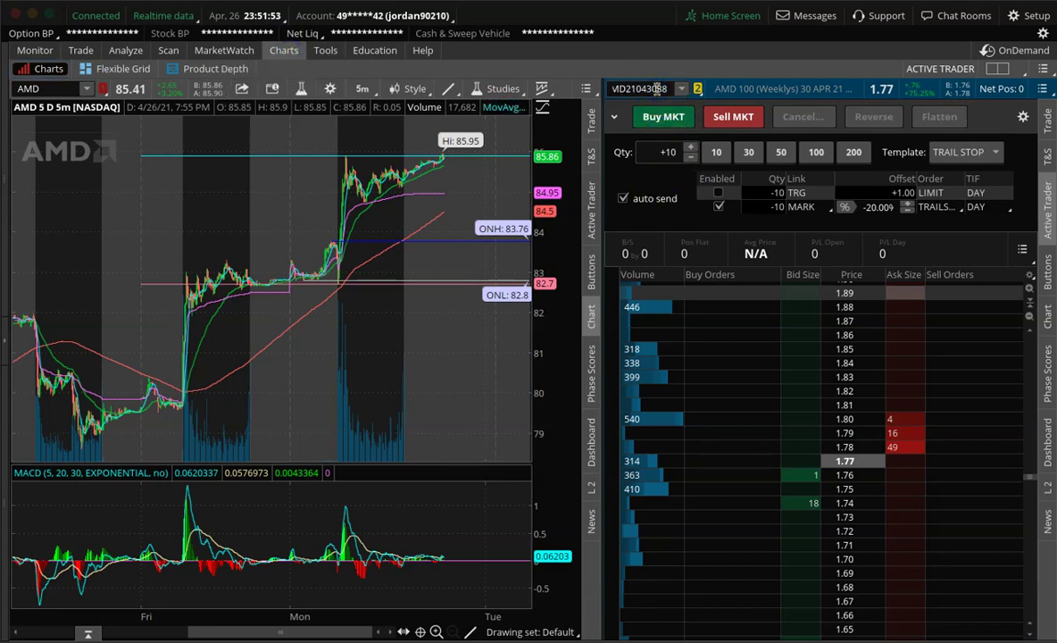
pyautogui.click(719, 84)
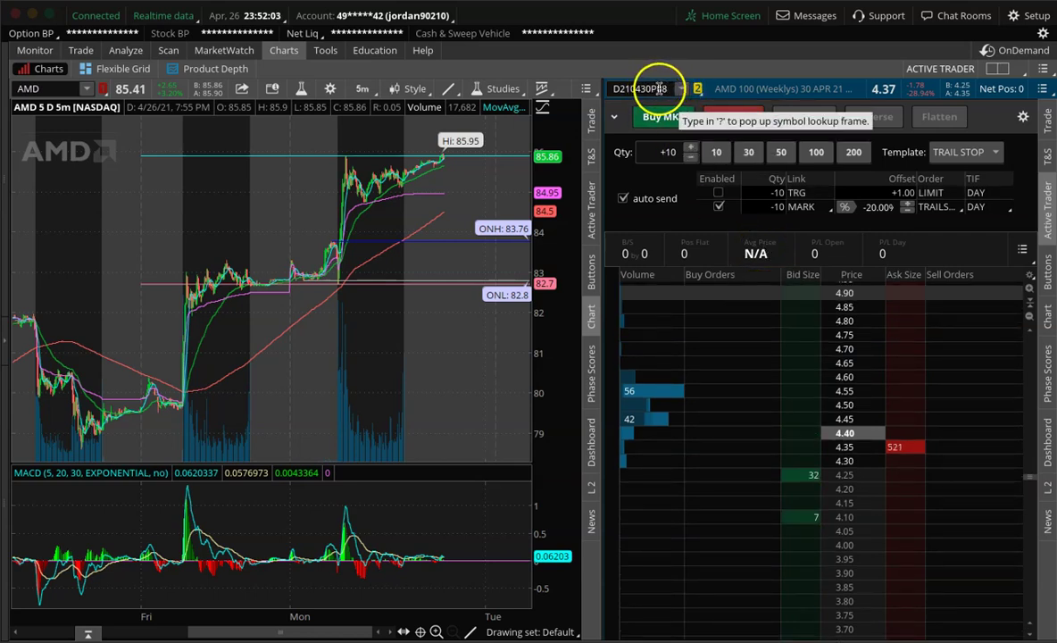
# Load the 23 APR 21 88 put in Active Trader by its symbol .AMD210423P88
pyautogui.click(643, 114)
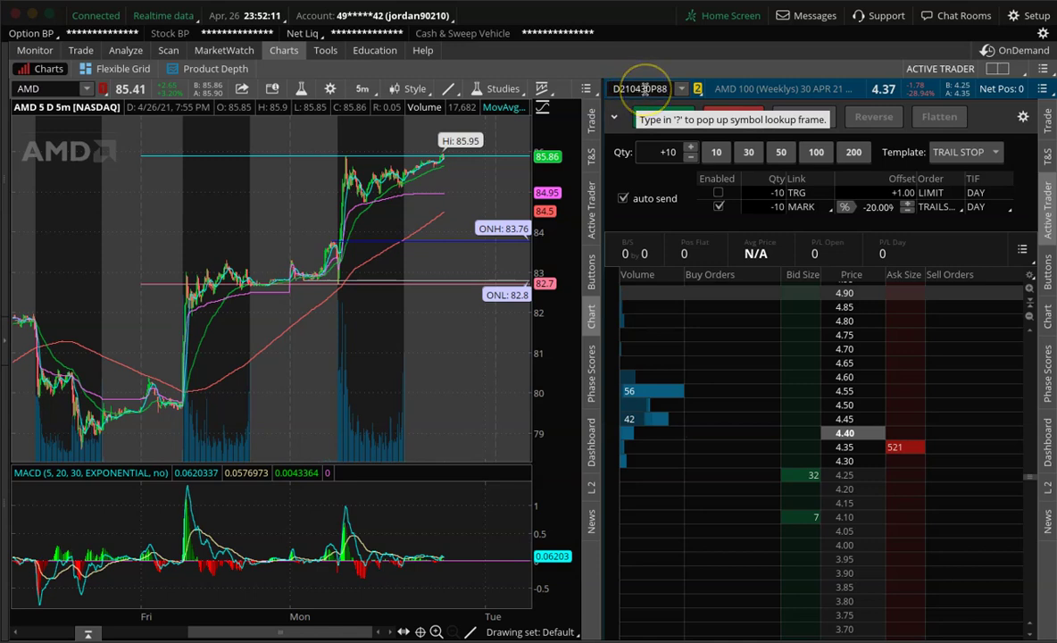
pyautogui.click(646, 114)
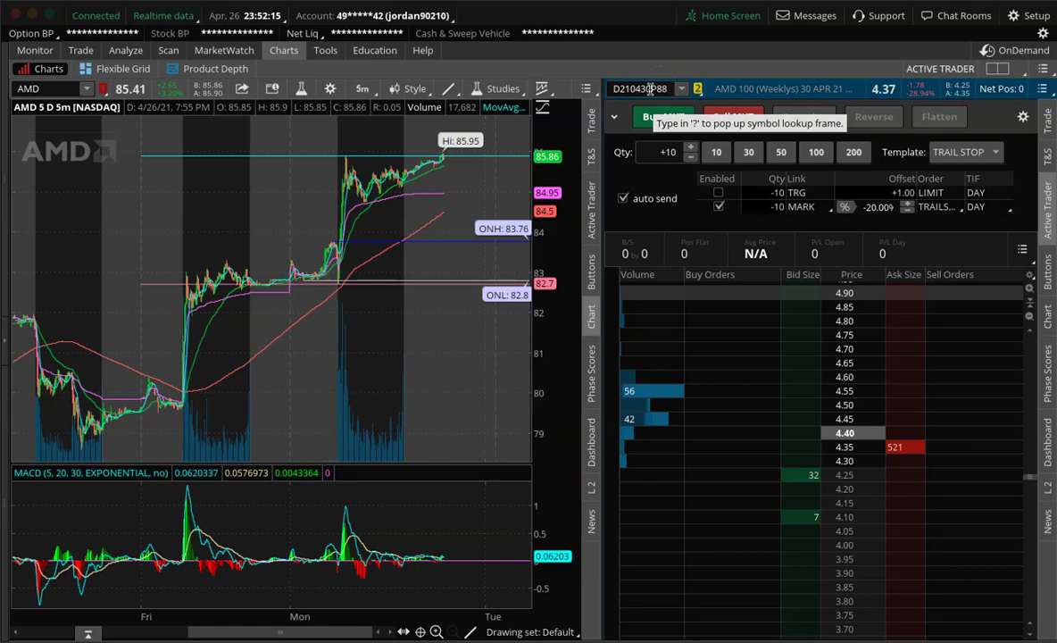
pyautogui.click(659, 132)
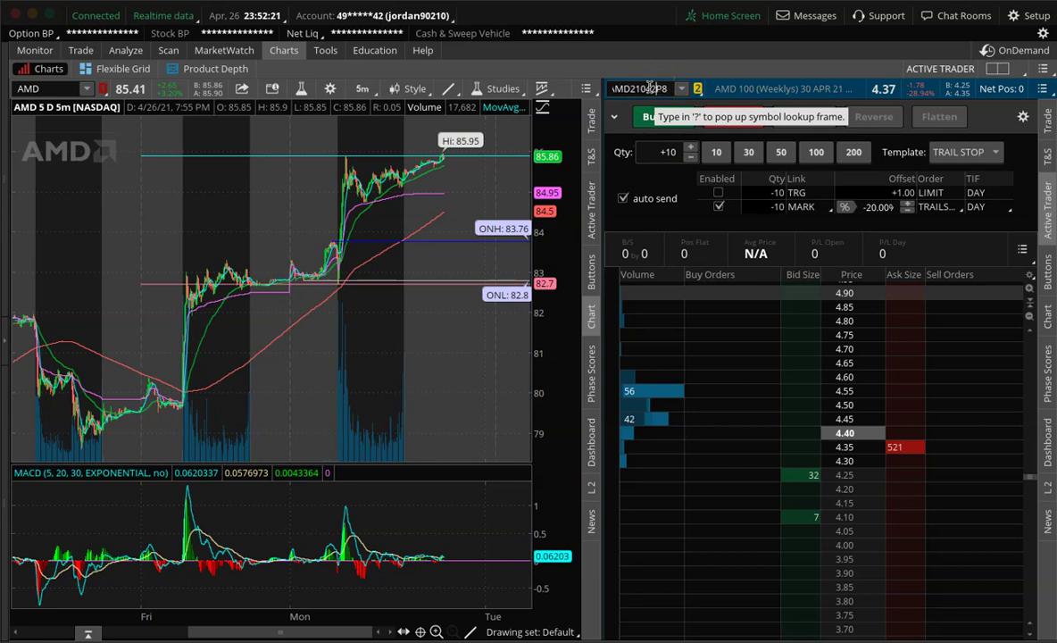
pyautogui.write('88')
pyautogui.press('Return')
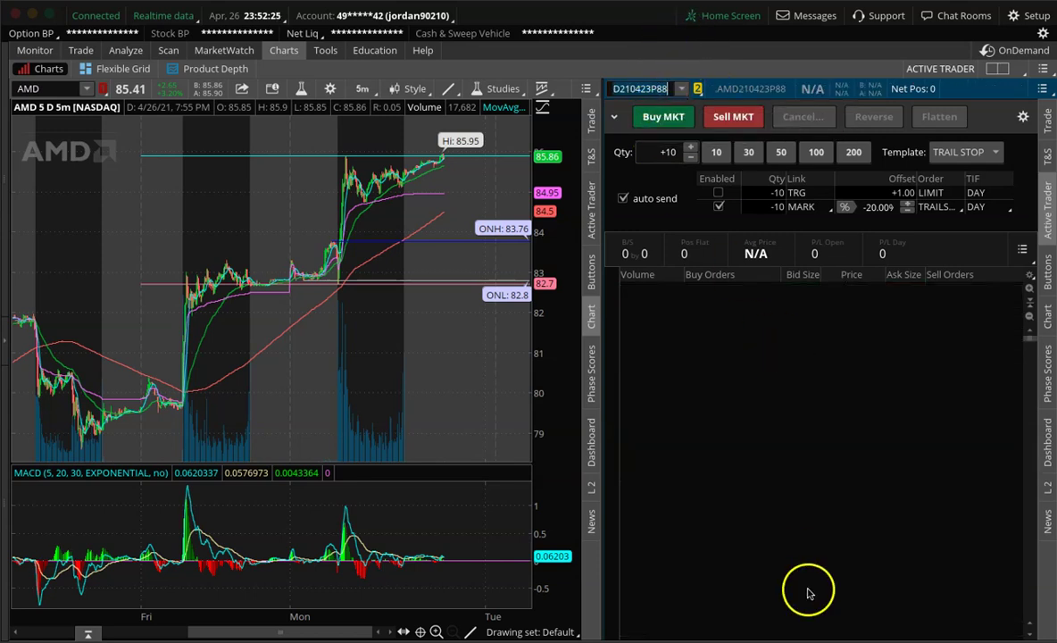
pyautogui.click(791, 465)
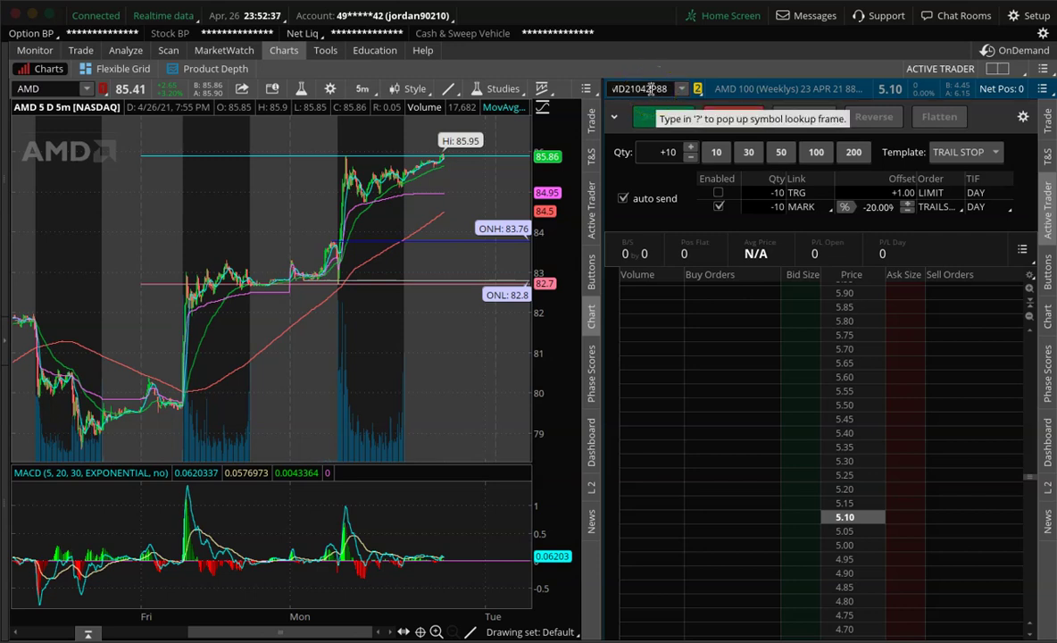
# Set the Active Trader symbol back to the 30 APR 21 88 put and switch it to the 88 call, .AMD210430C88
pyautogui.write('30P')
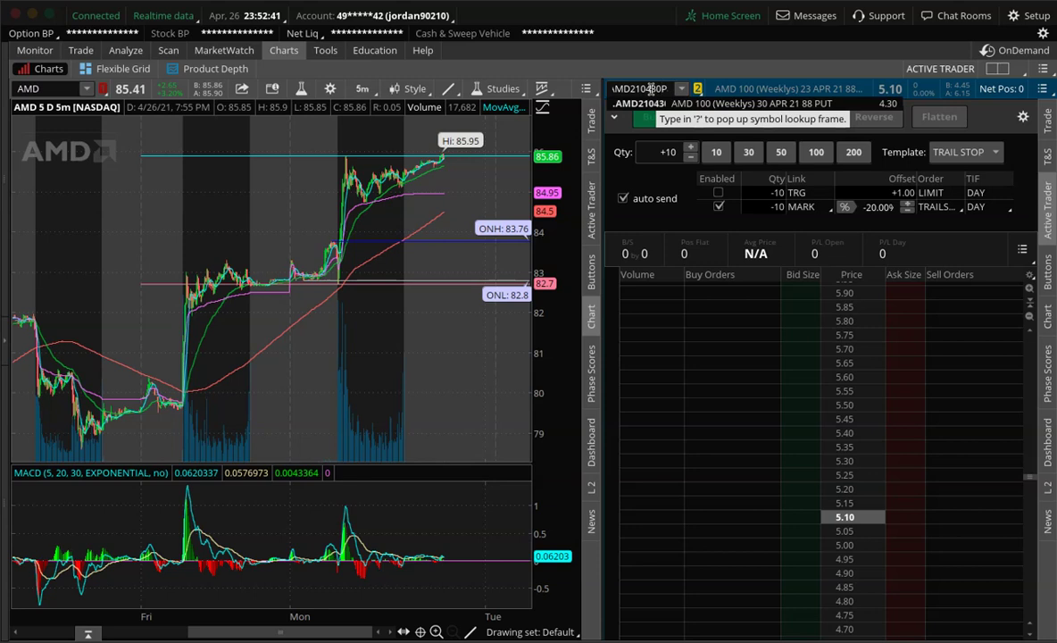
pyautogui.write('88')
pyautogui.press('Return')
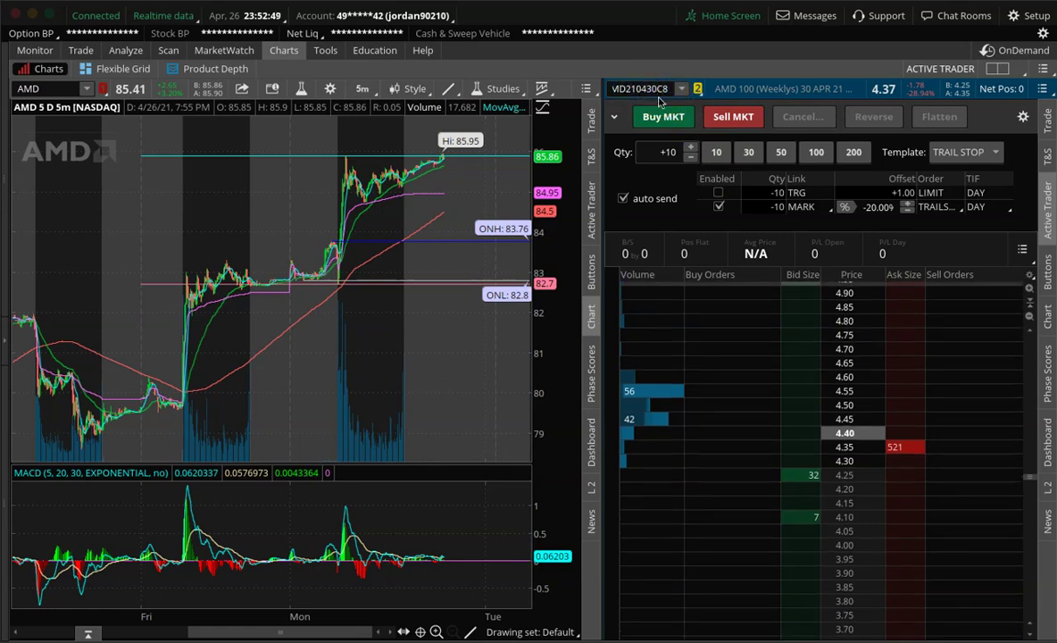
pyautogui.write('8')
pyautogui.press('Return')
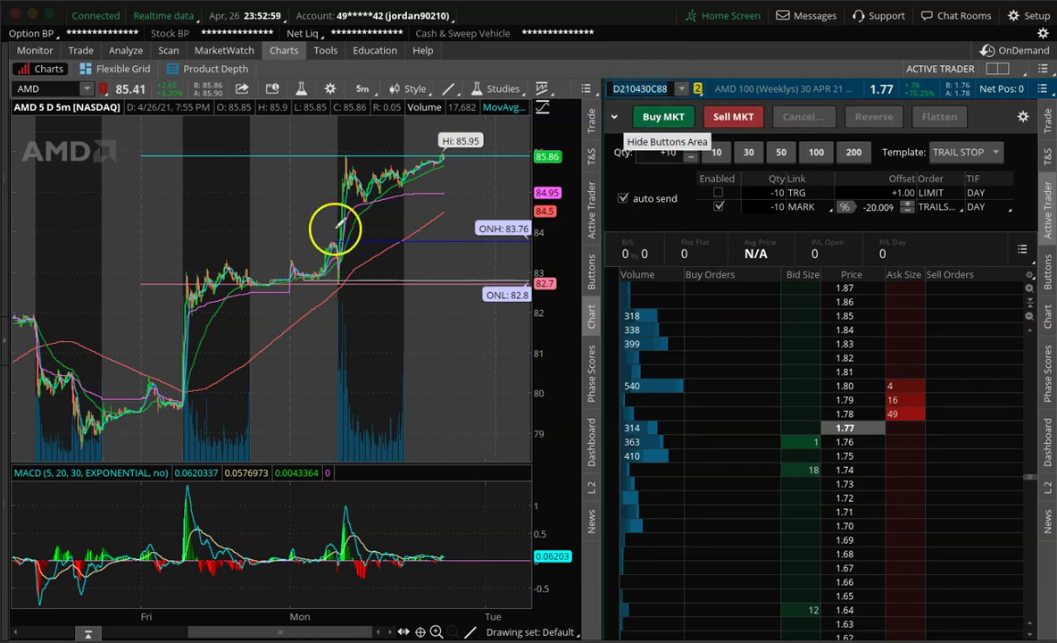
# Focus the AMD chart on Monday's session and preview a 10-contract limit sell at 1.83 with its 20% trailing stop
pyautogui.moveTo(425, 229); pyautogui.dragTo(331, 205)
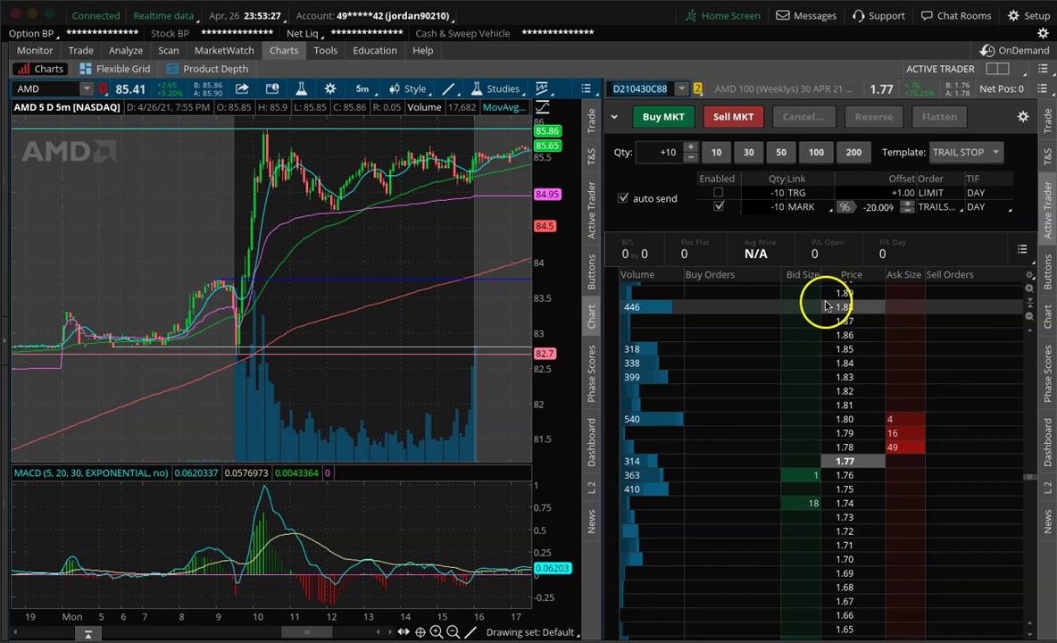
pyautogui.click(893, 377)
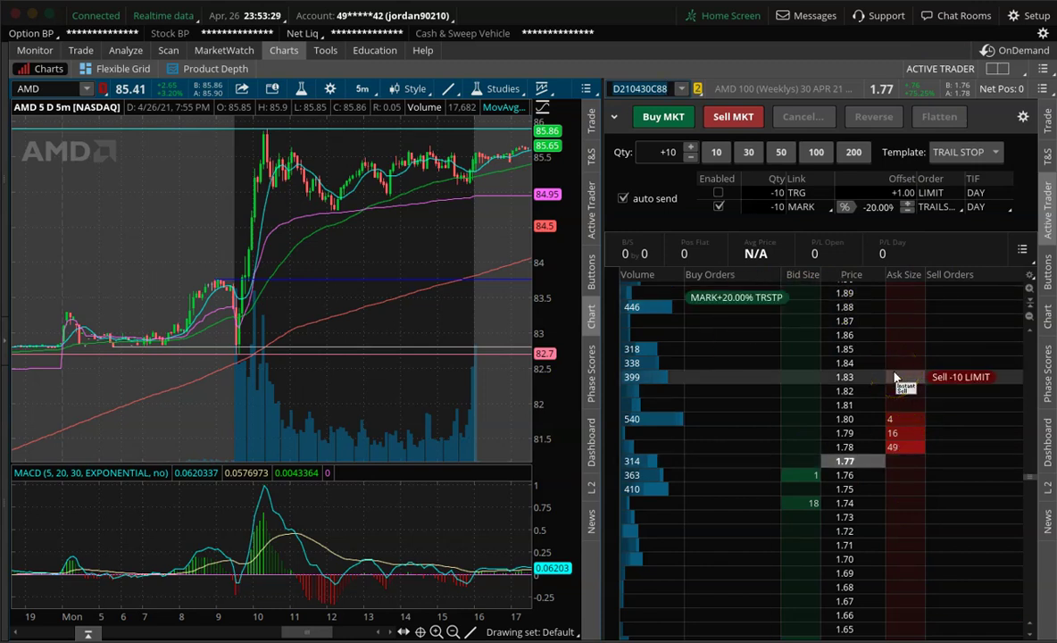
pyautogui.moveTo(896, 377); pyautogui.dragTo(873, 248)
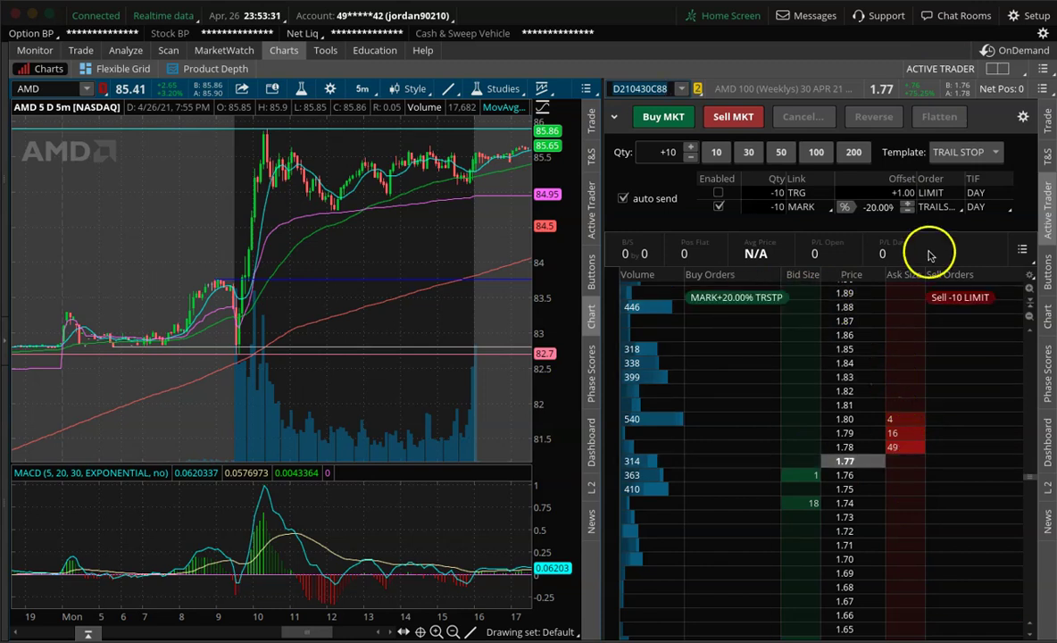
# Display the AMD 30 APR 21 88 call's 5-minute chart in place of Active Trader
pyautogui.click(1049, 226)
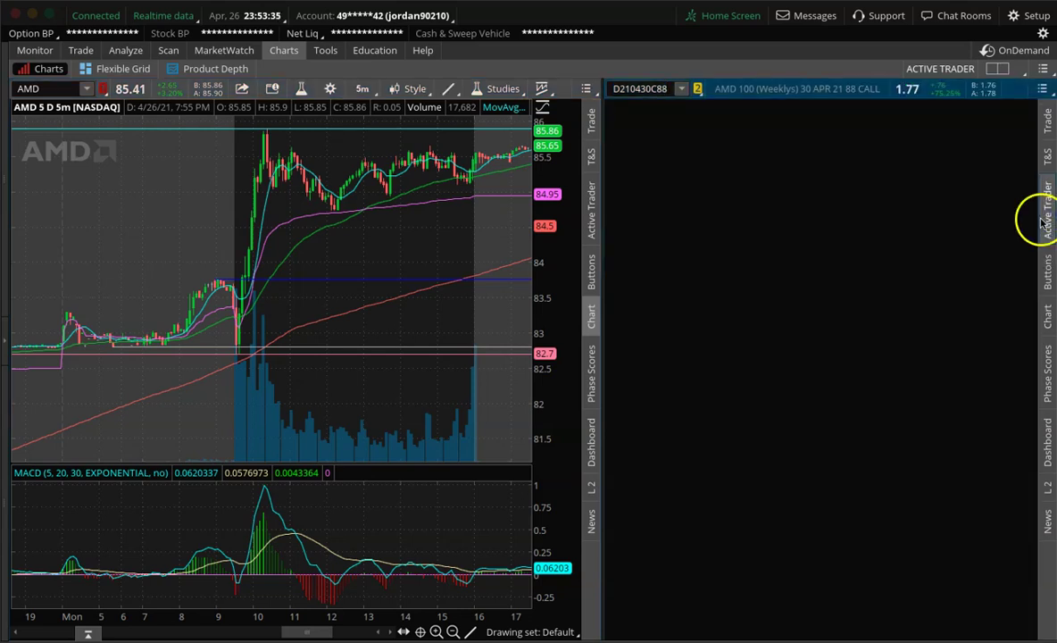
pyautogui.click(1050, 324)
pyautogui.click(785, 235)
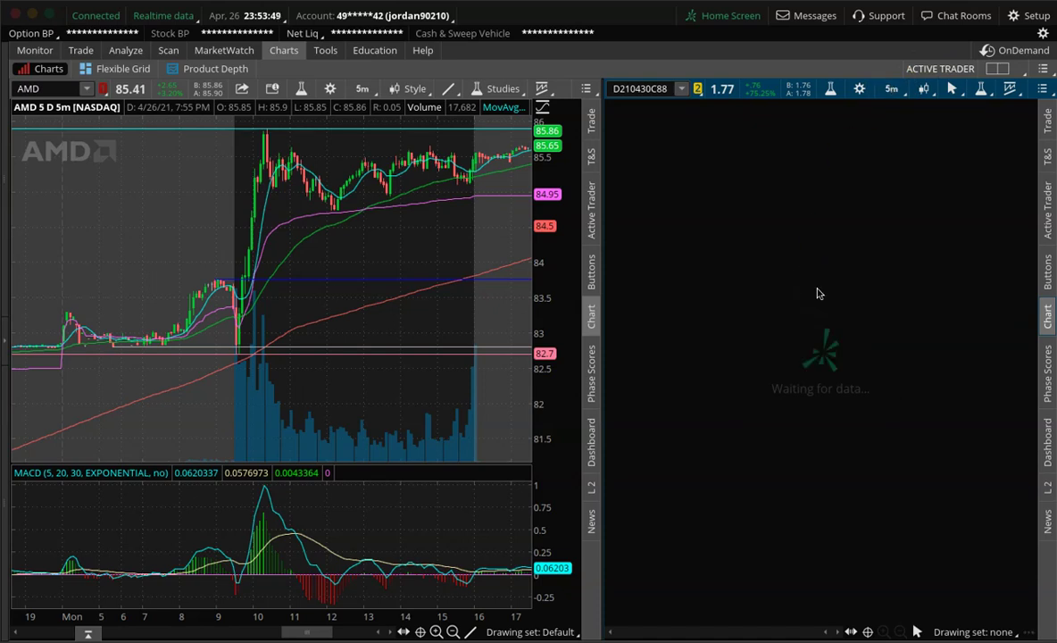
pyautogui.click(890, 92)
pyautogui.click(804, 62)
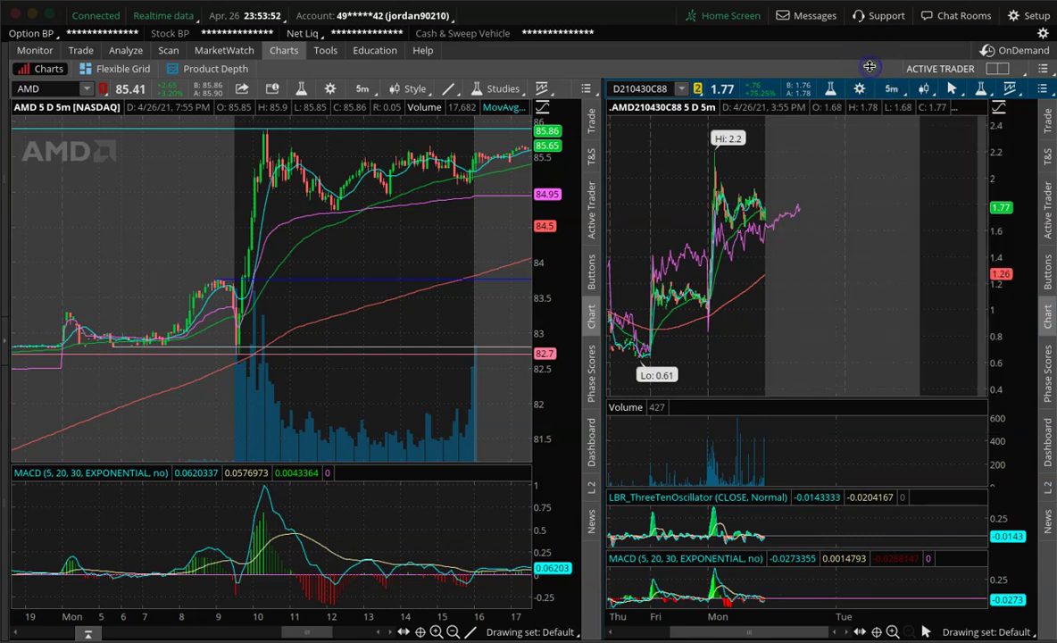
# Remove the TheoreticalOptionPrice study from the call option's chart
pyautogui.moveTo(828, 254); pyautogui.dragTo(654, 249)
pyautogui.moveTo(715, 357)
pyautogui.mouseDown()
pyautogui.moveTo(720, 367)
pyautogui.moveTo(708, 325)
pyautogui.moveTo(743, 353)
pyautogui.moveTo(878, 293)
pyautogui.moveTo(882, 239)
pyautogui.mouseUp()
pyautogui.click(881, 254)
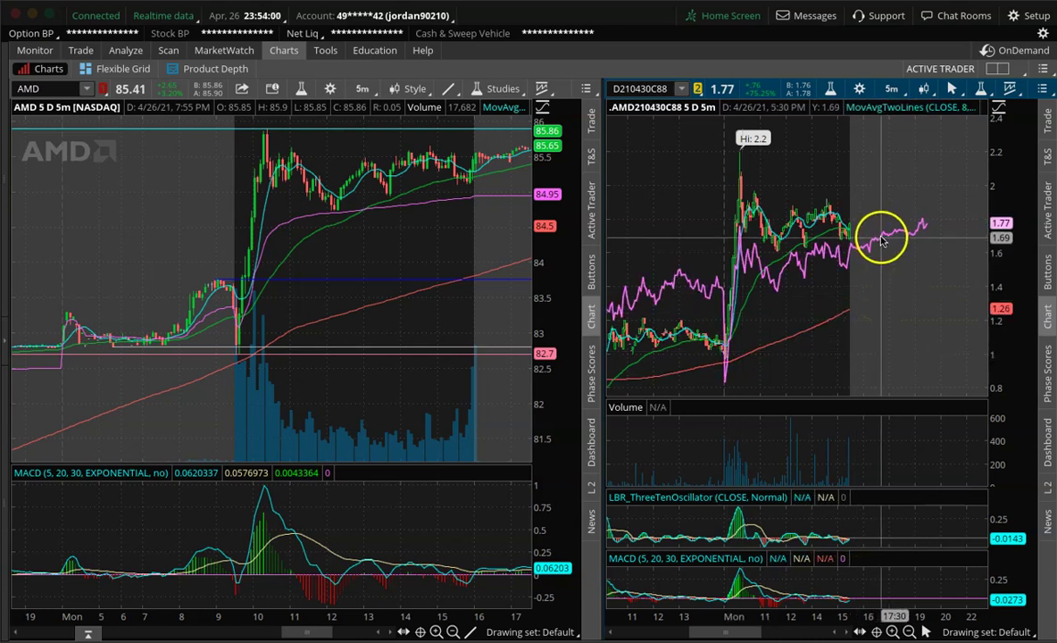
pyautogui.rightClick(883, 240)
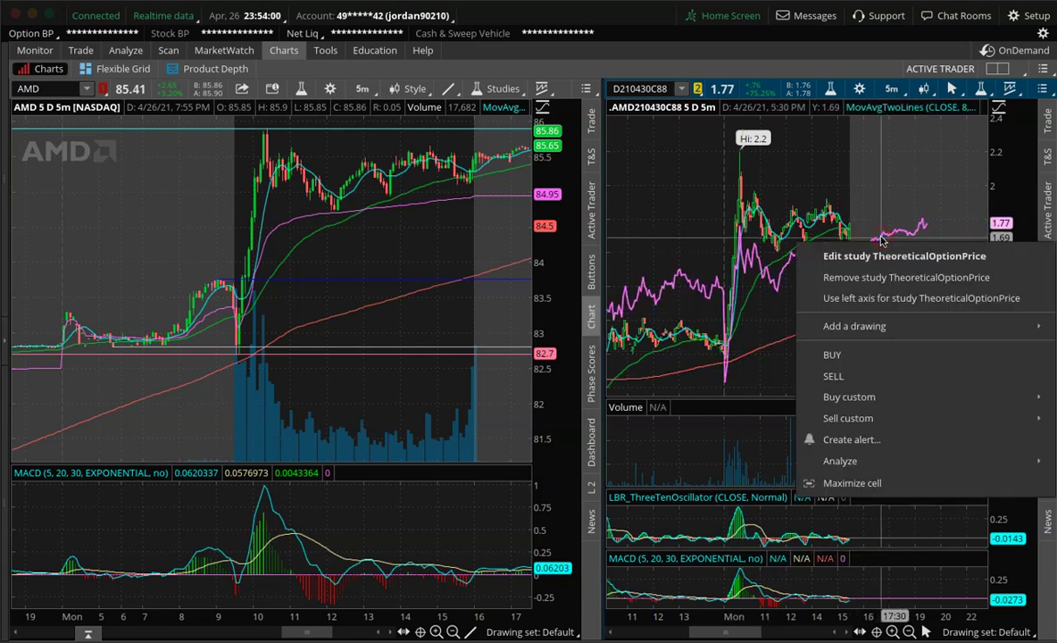
pyautogui.click(932, 278)
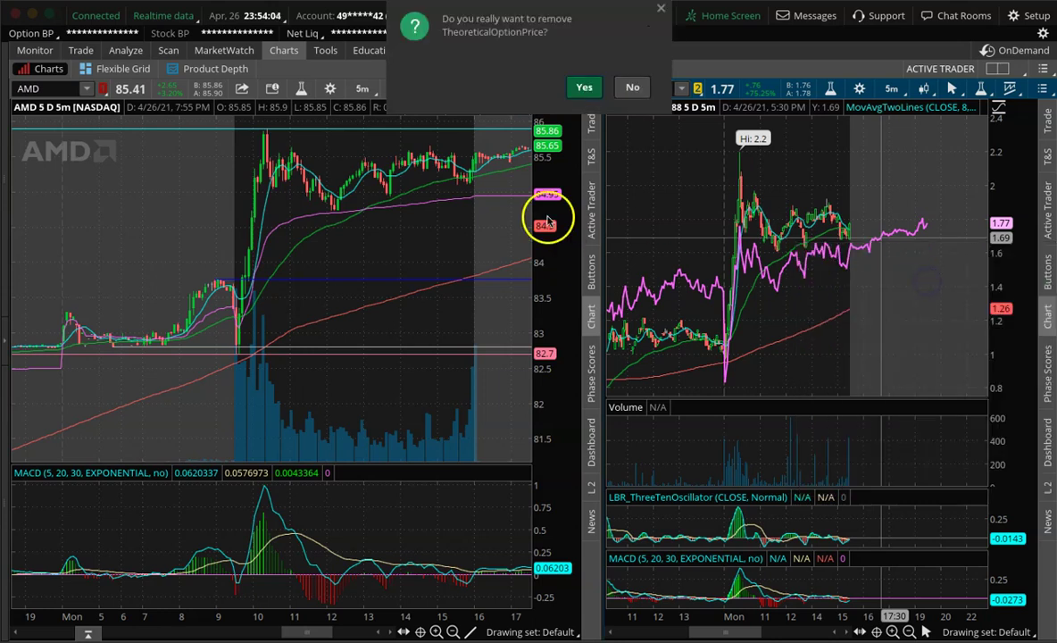
pyautogui.click(583, 86)
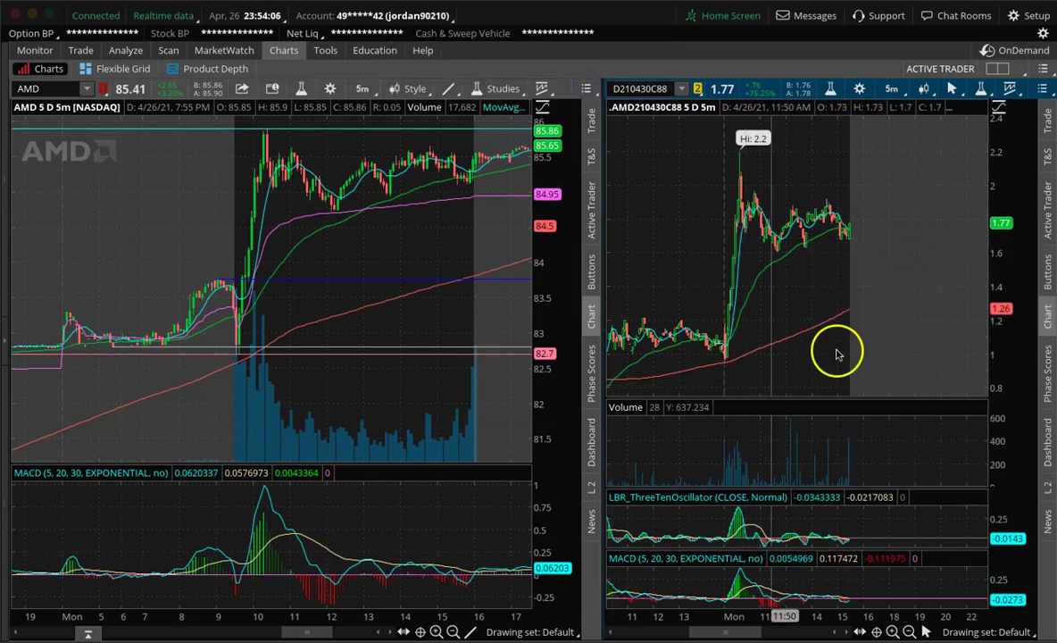
# Examine the 88 call's price moves during Monday's session against the AMD stock chart
pyautogui.moveTo(909, 312); pyautogui.dragTo(668, 309)
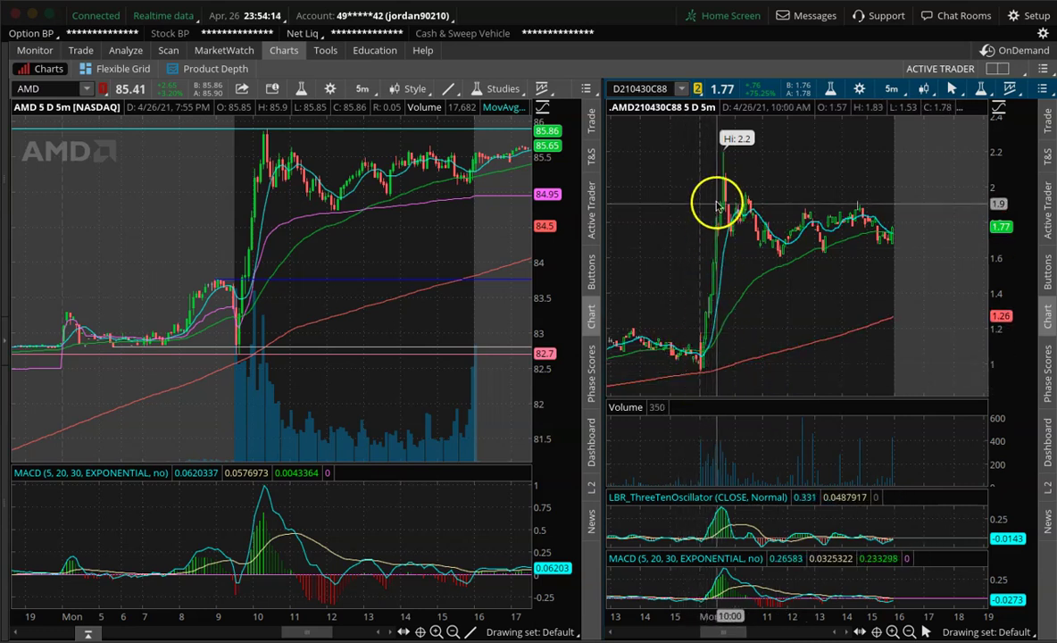
pyautogui.click(758, 203)
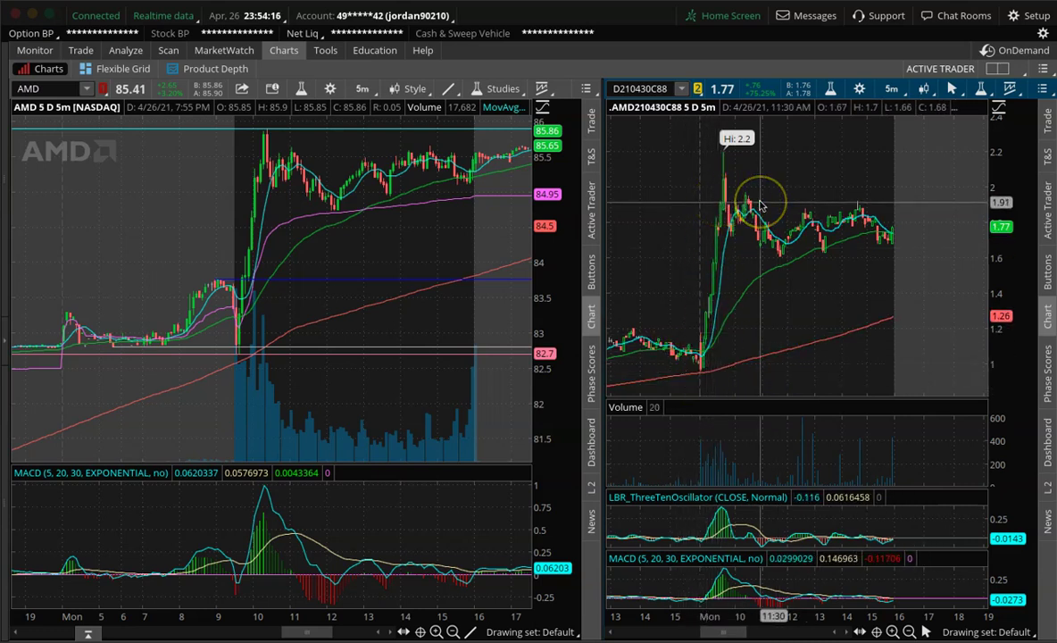
pyautogui.click(794, 276)
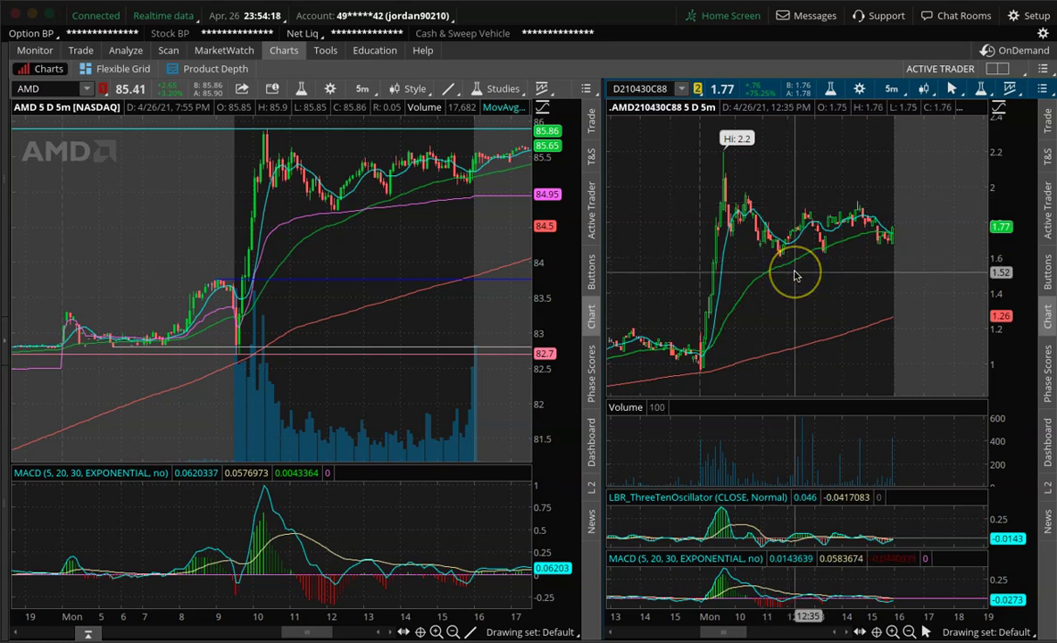
pyautogui.click(829, 276)
pyautogui.moveTo(829, 276); pyautogui.dragTo(637, 281)
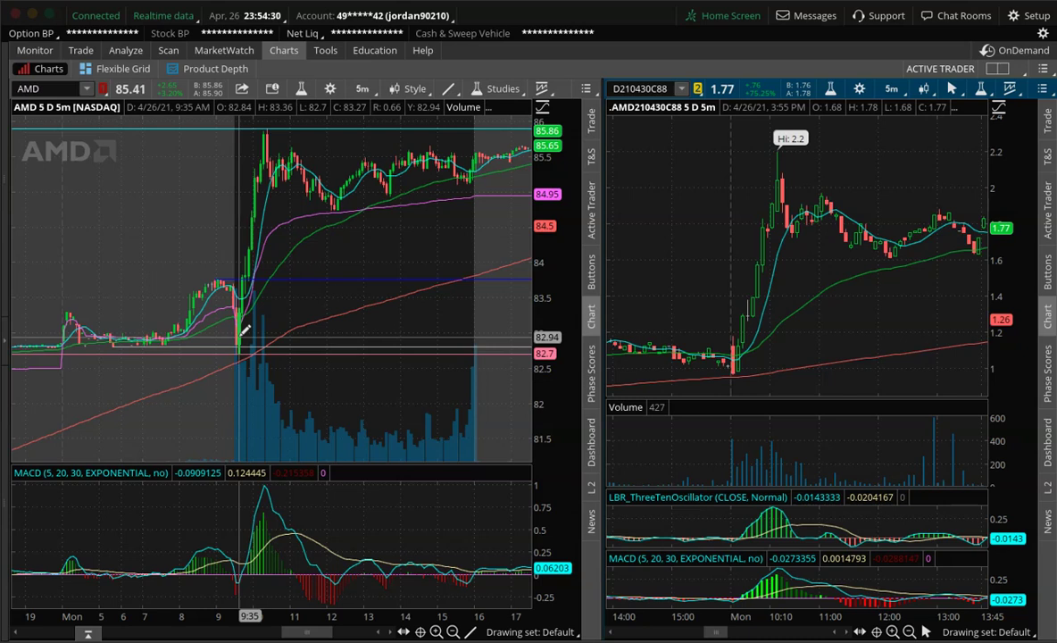
pyautogui.moveTo(684, 350); pyautogui.dragTo(740, 359)
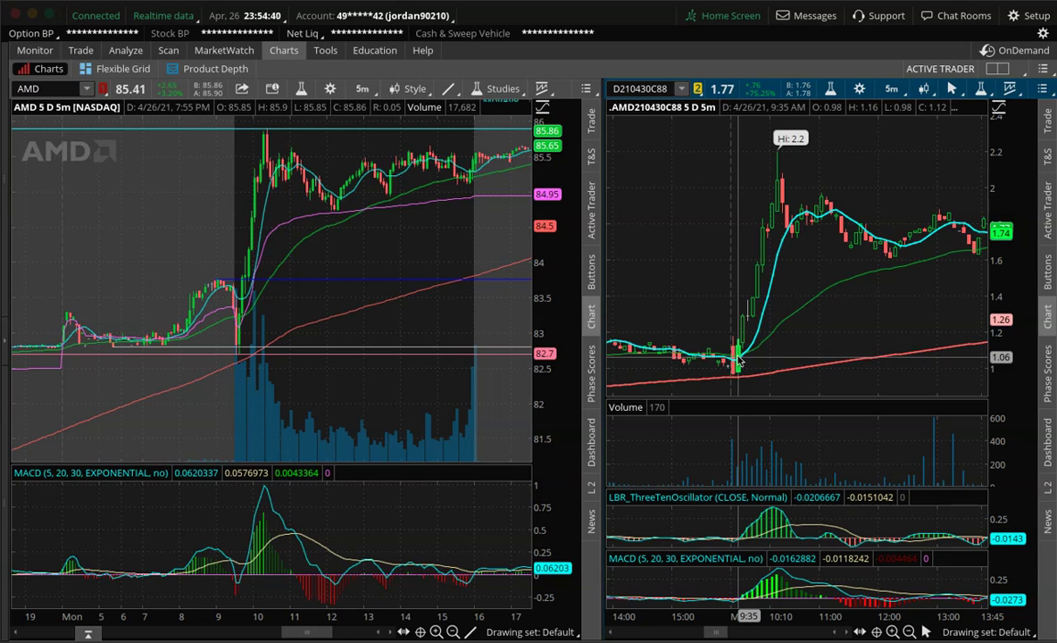
pyautogui.moveTo(739, 359); pyautogui.dragTo(672, 351)
pyautogui.moveTo(914, 297); pyautogui.dragTo(815, 260)
pyautogui.click(798, 317)
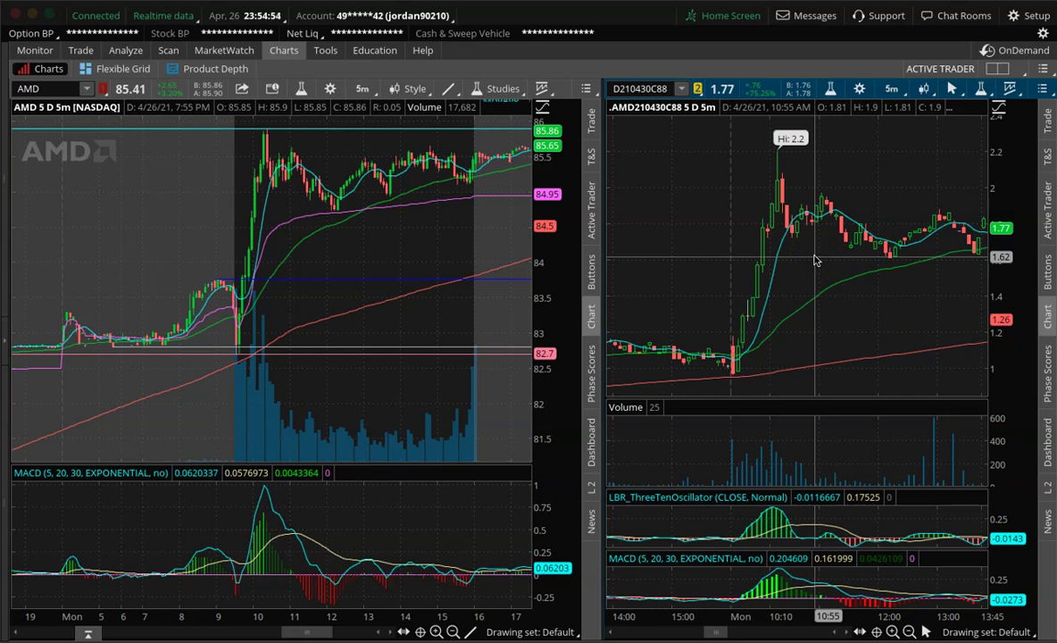
pyautogui.moveTo(815, 260); pyautogui.dragTo(975, 300)
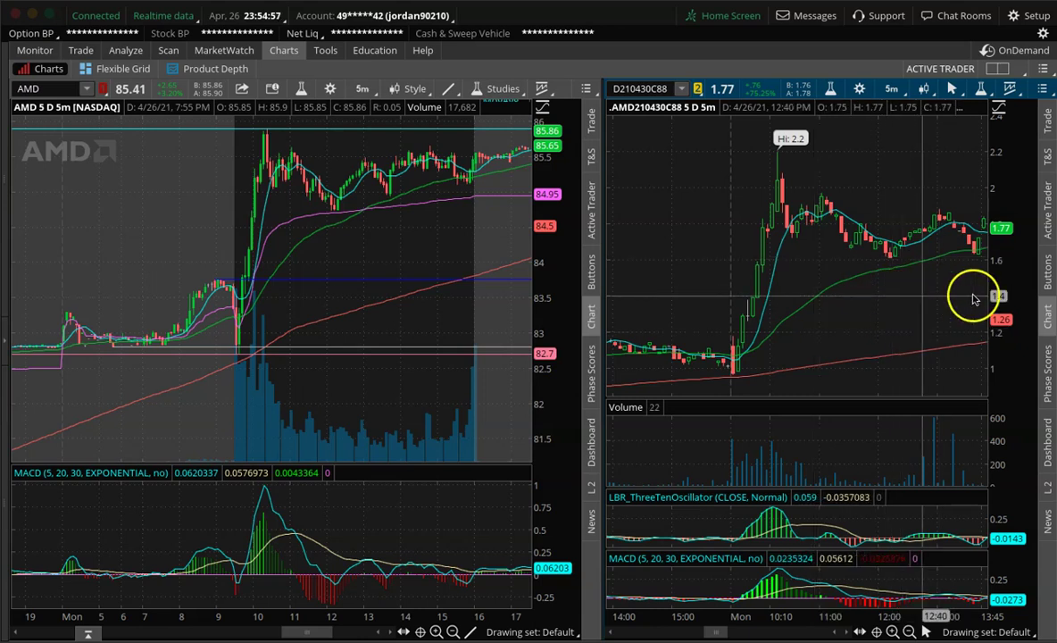
# Switch the option cell back to Active Trader and preview a 10-contract limit buy at 1.78 with its trailing stop
pyautogui.click(1046, 314)
pyautogui.click(1050, 208)
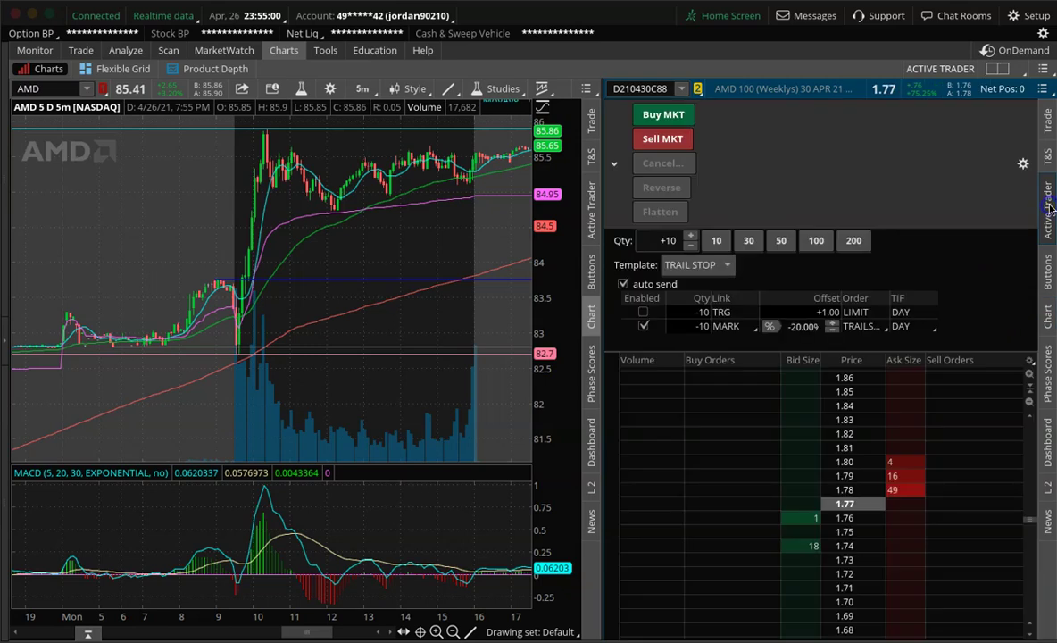
pyautogui.click(793, 406)
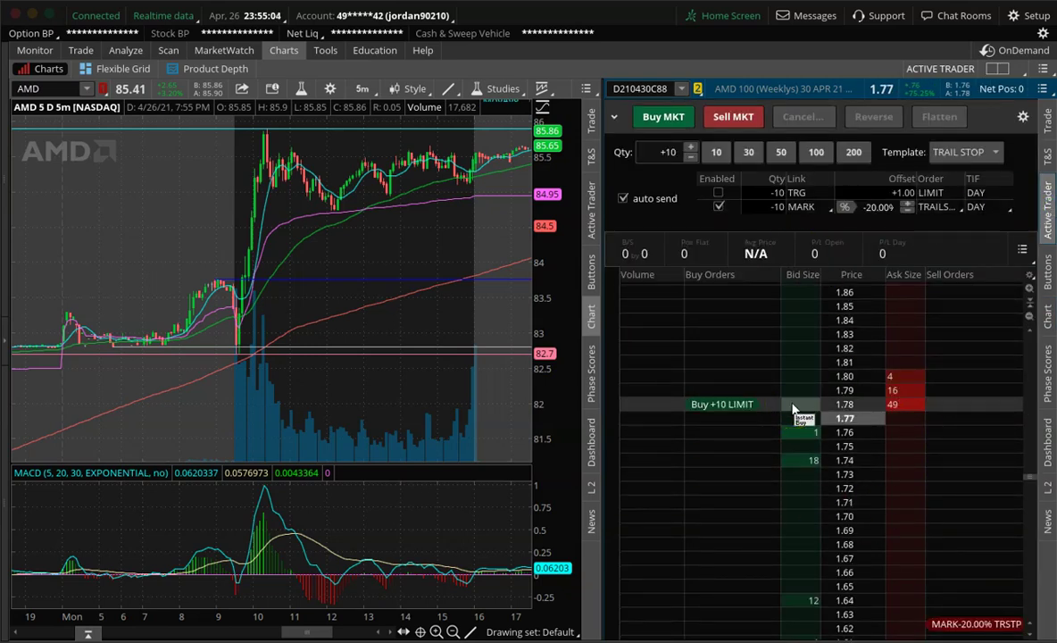
# Widen the AMD chart cell slightly by moving the divider between it and Active Trader
pyautogui.click(590, 351)
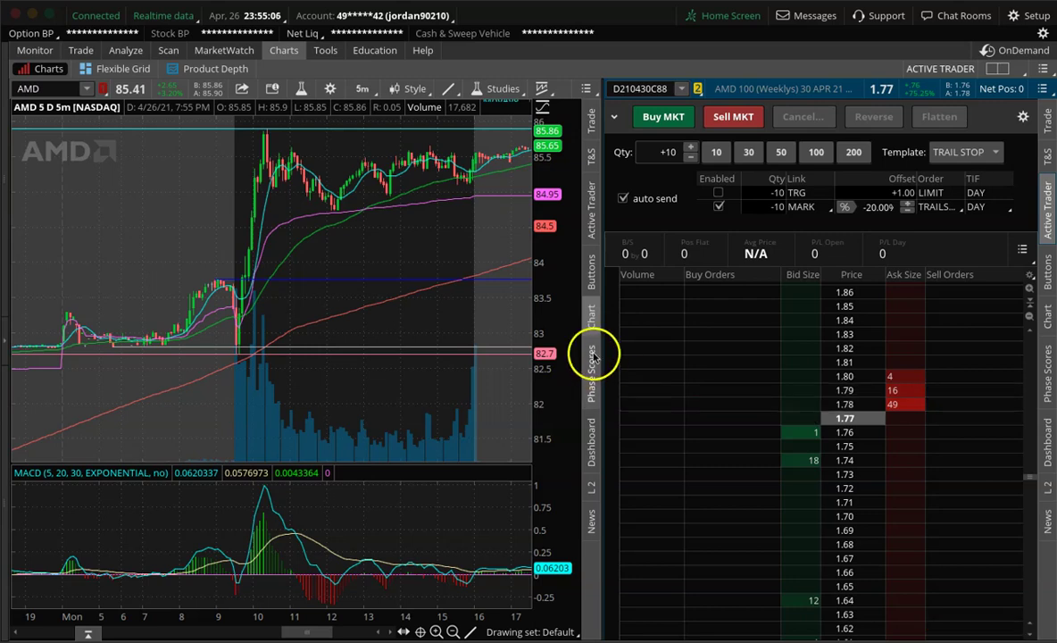
pyautogui.moveTo(620, 355); pyautogui.dragTo(627, 357)
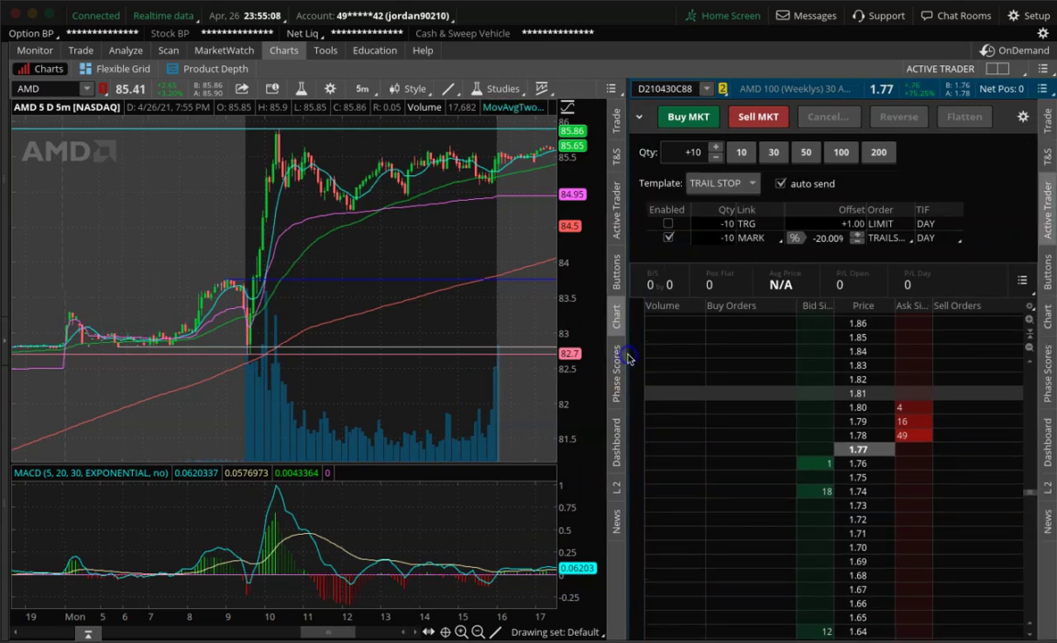
pyautogui.click(632, 285)
pyautogui.click(787, 163)
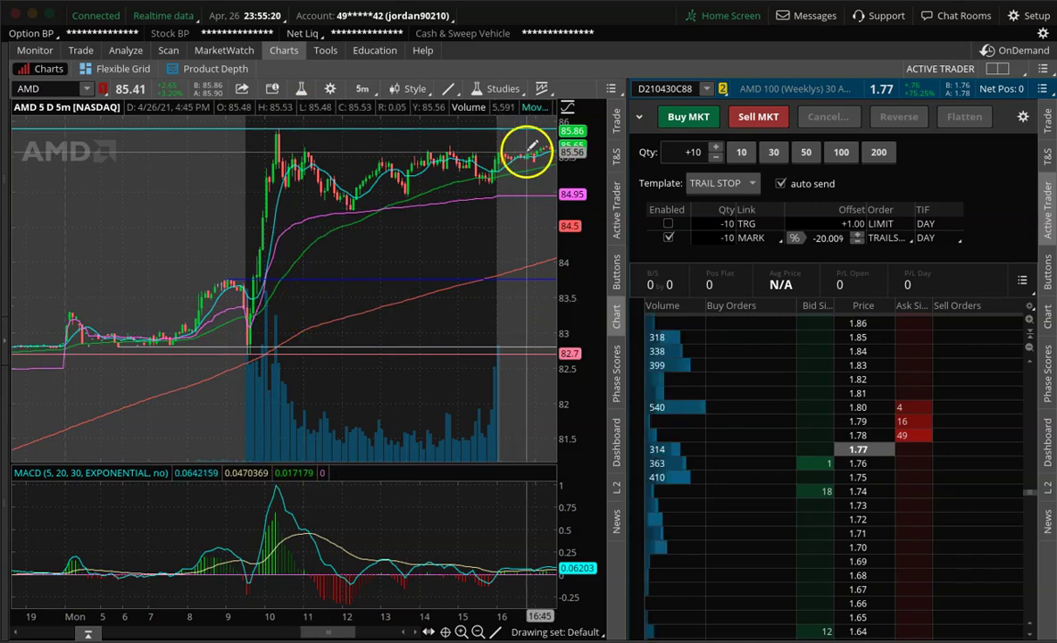
# Save the current two-cell grid layout under the name "trader"
pyautogui.click(995, 68)
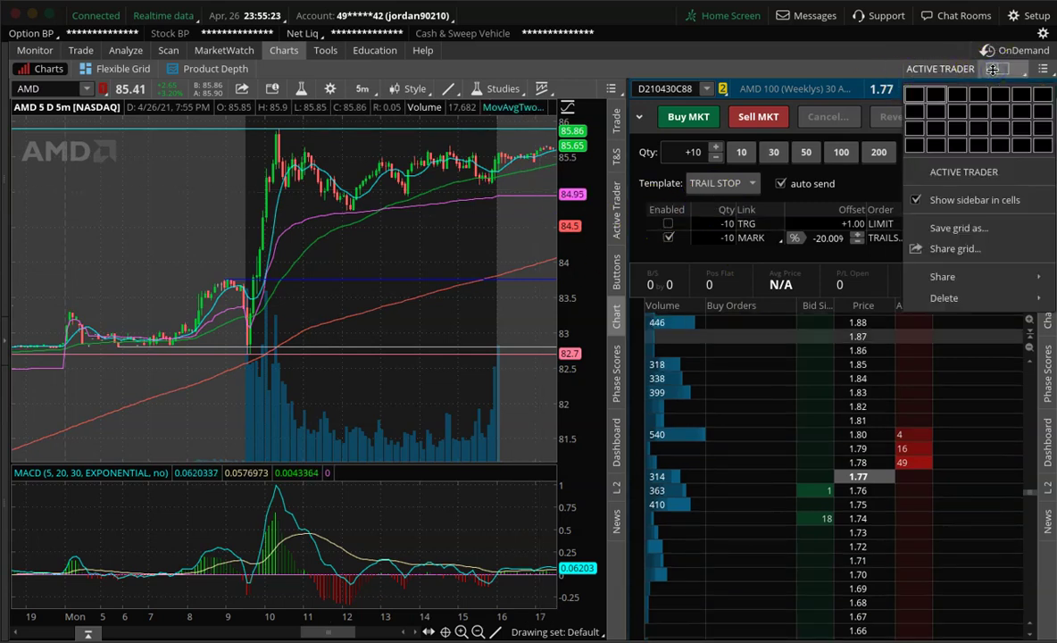
pyautogui.click(938, 230)
pyautogui.moveTo(455, 302); pyautogui.dragTo(375, 297)
pyautogui.press('BackSpace')
pyautogui.write('trader')
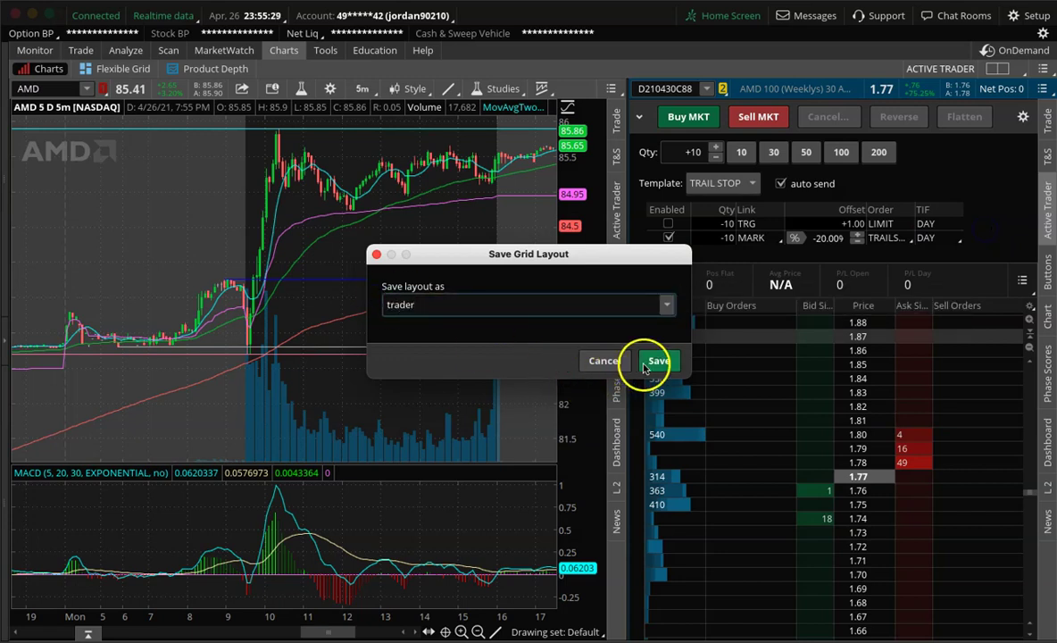
pyautogui.click(647, 360)
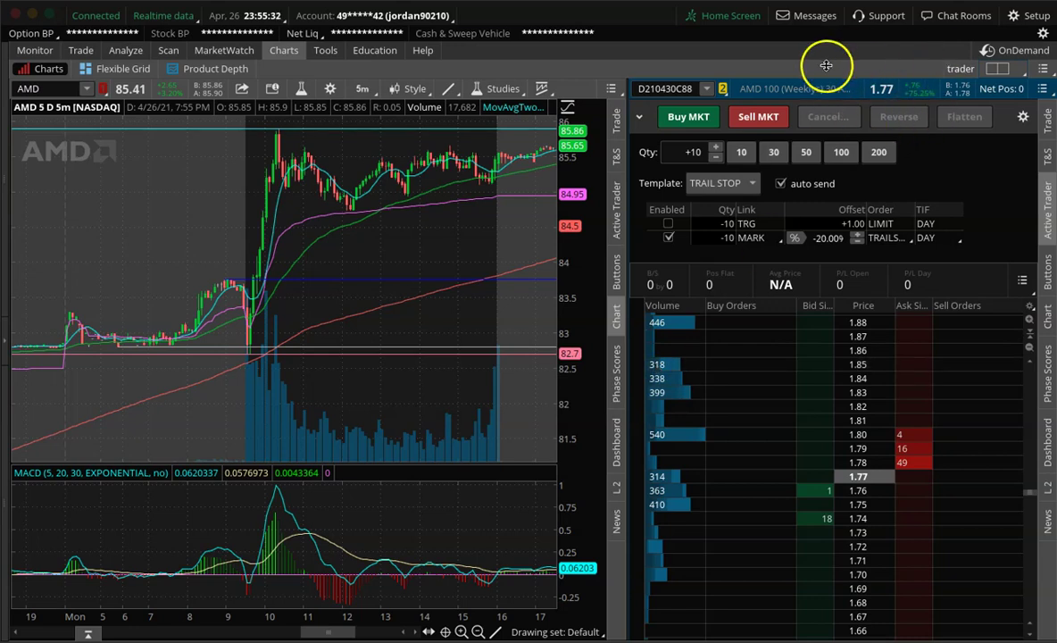
# Load the saved "trader" grid layout
pyautogui.click(1001, 69)
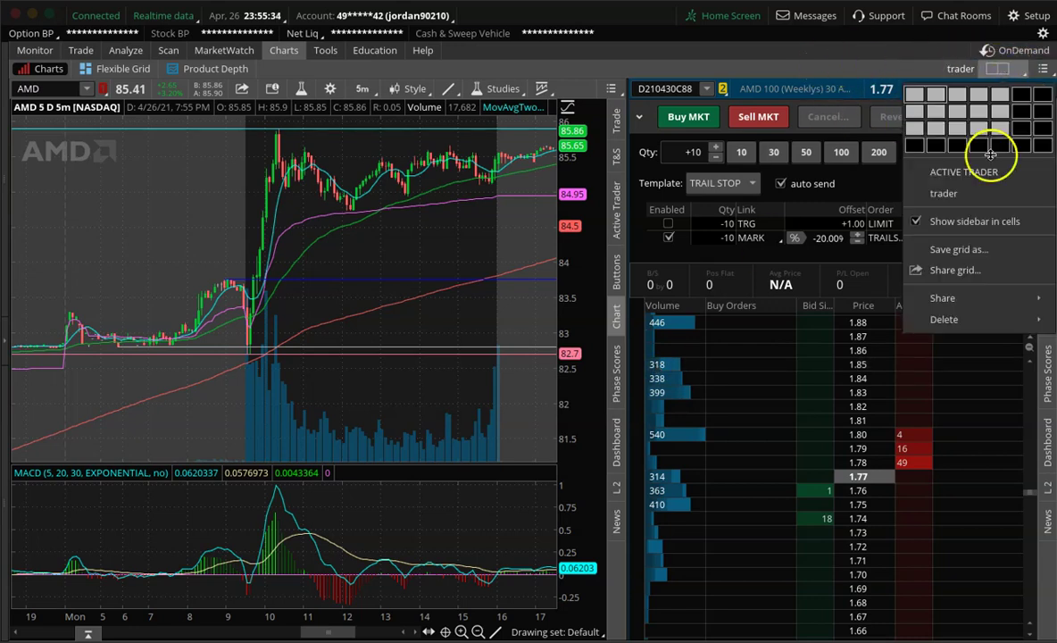
pyautogui.click(985, 195)
pyautogui.click(918, 182)
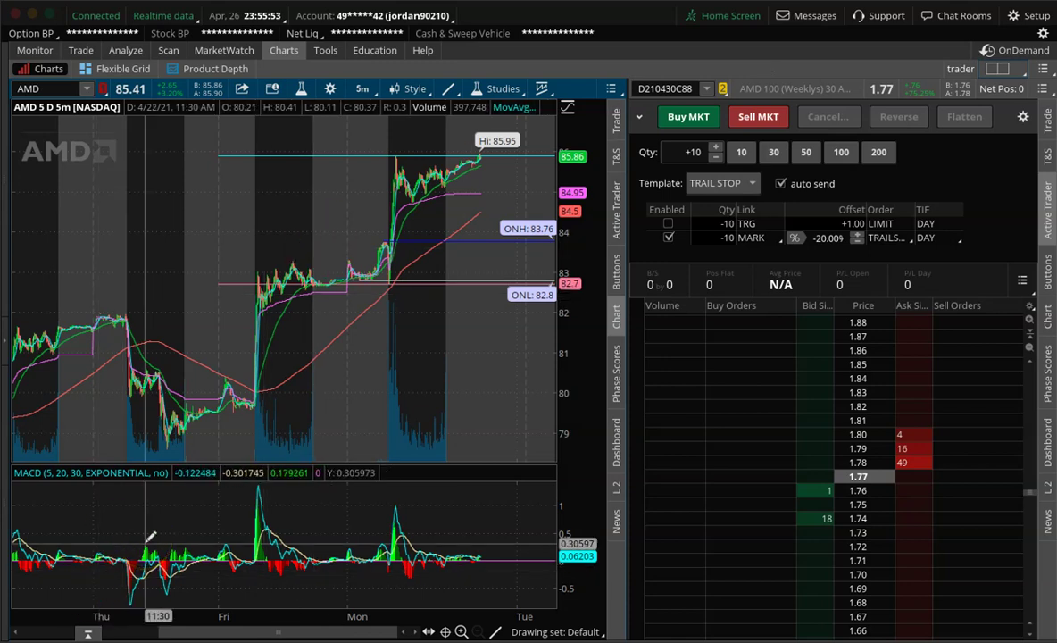
pyautogui.click(48, 475)
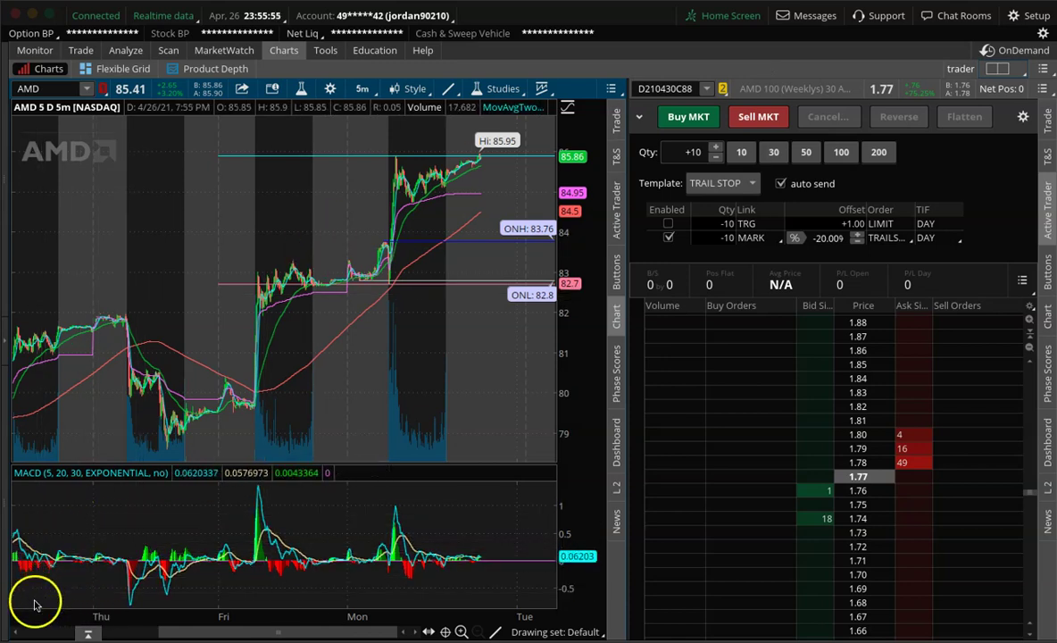